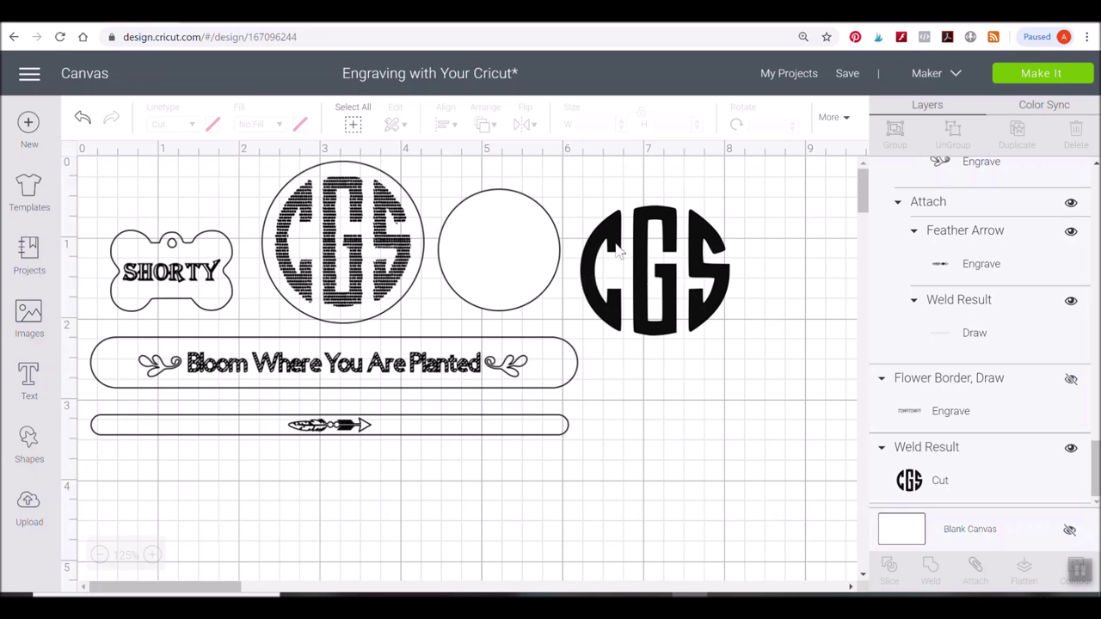
# - Insert the uploaded dots hatch fill pattern onto the canvas
pyautogui.click(483, 234)
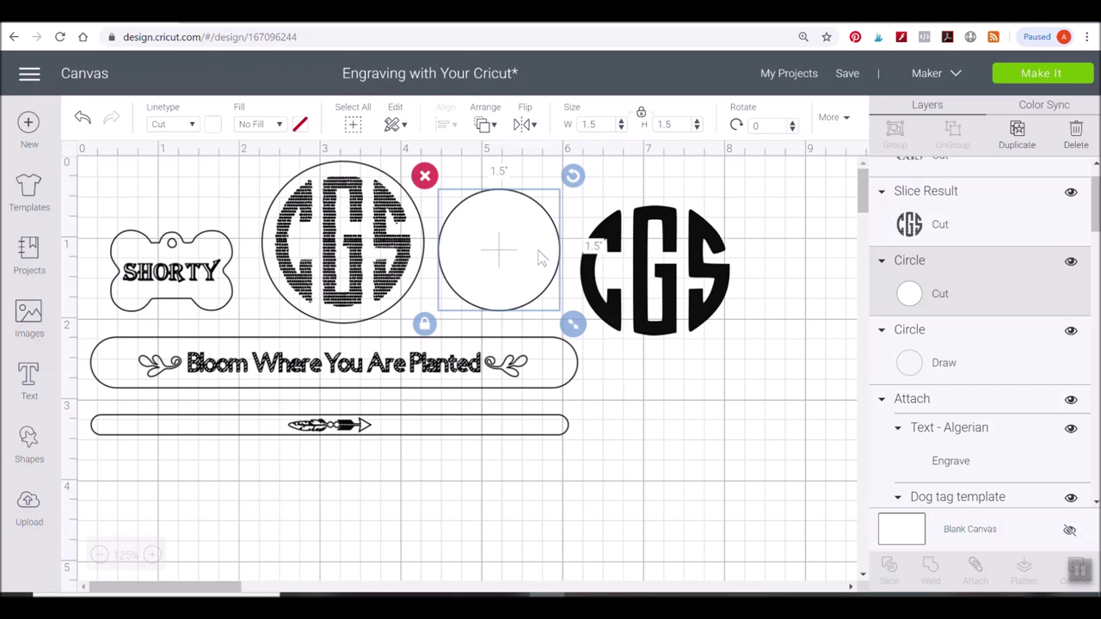
pyautogui.click(648, 271)
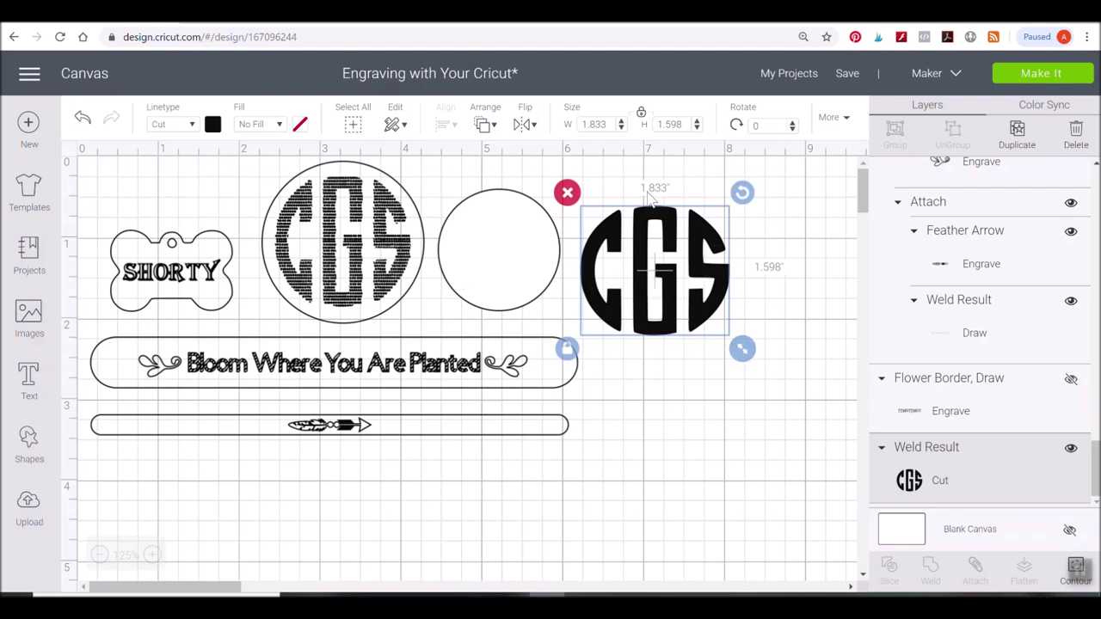
pyautogui.click(40, 501)
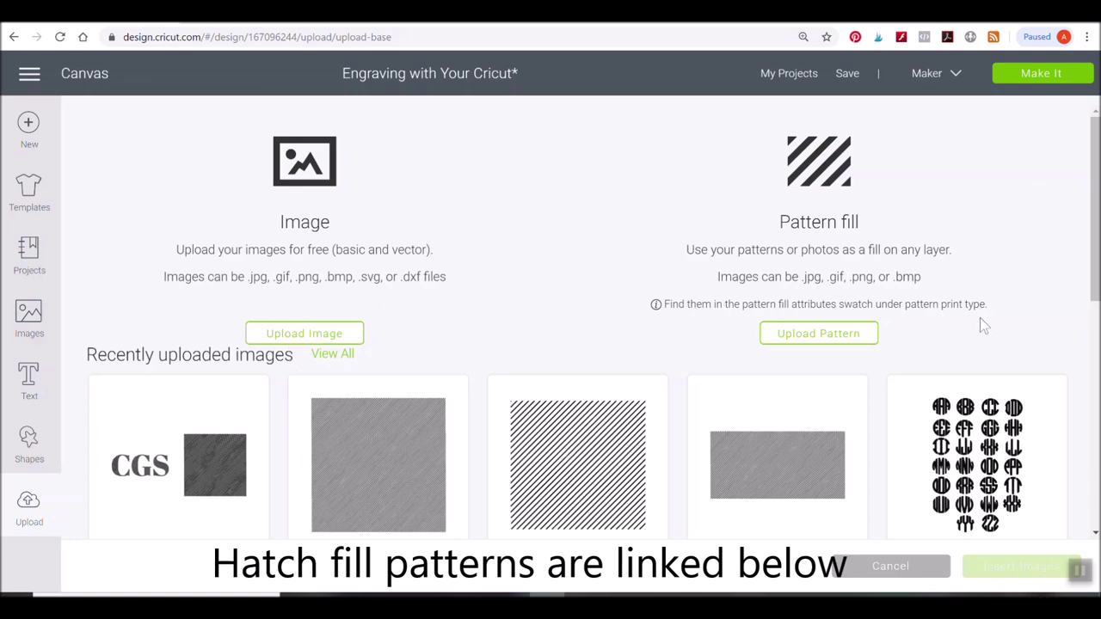
pyautogui.scroll(-3, 1096, 221)
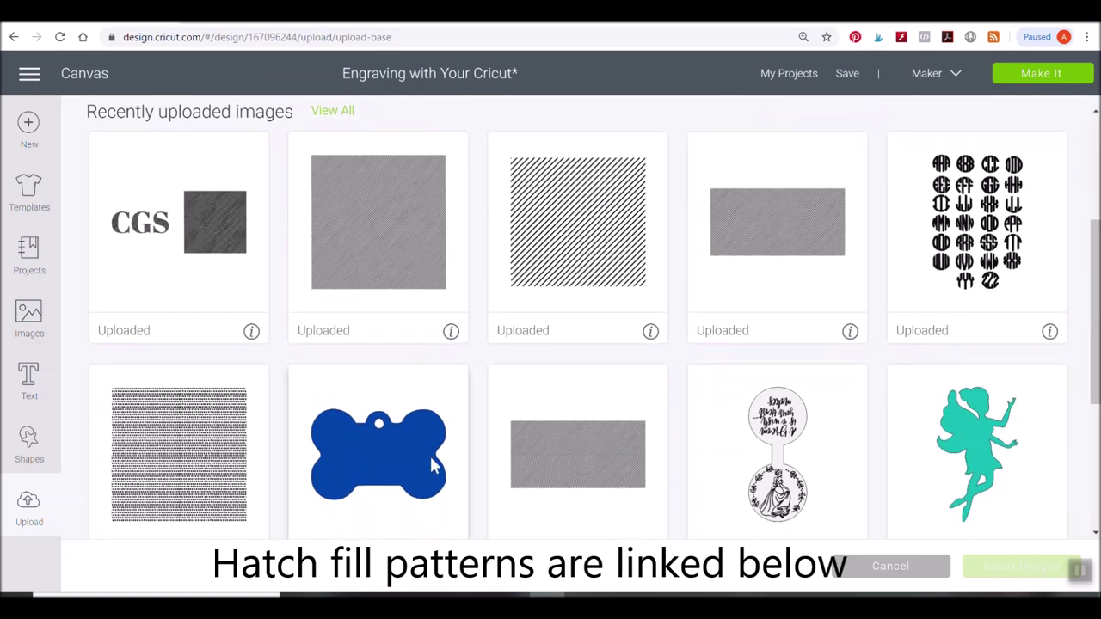
pyautogui.click(196, 469)
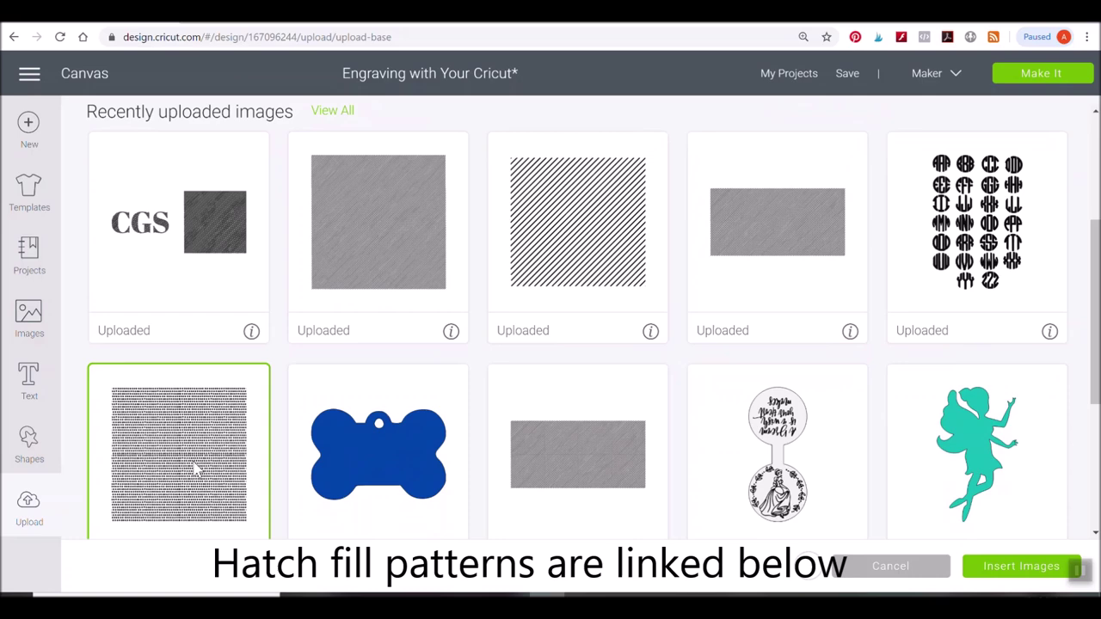
pyautogui.click(996, 568)
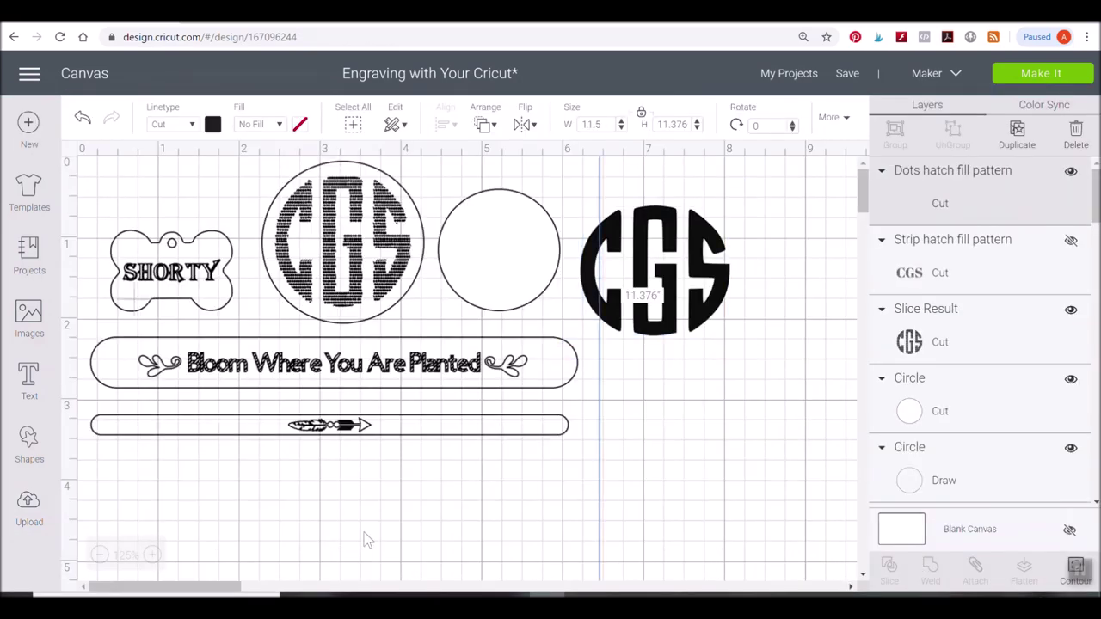
# - Shrink the dots hatch fill pattern to about 3.58 by 3.55 inches and move it clear of the existing designs
pyautogui.click(99, 555)
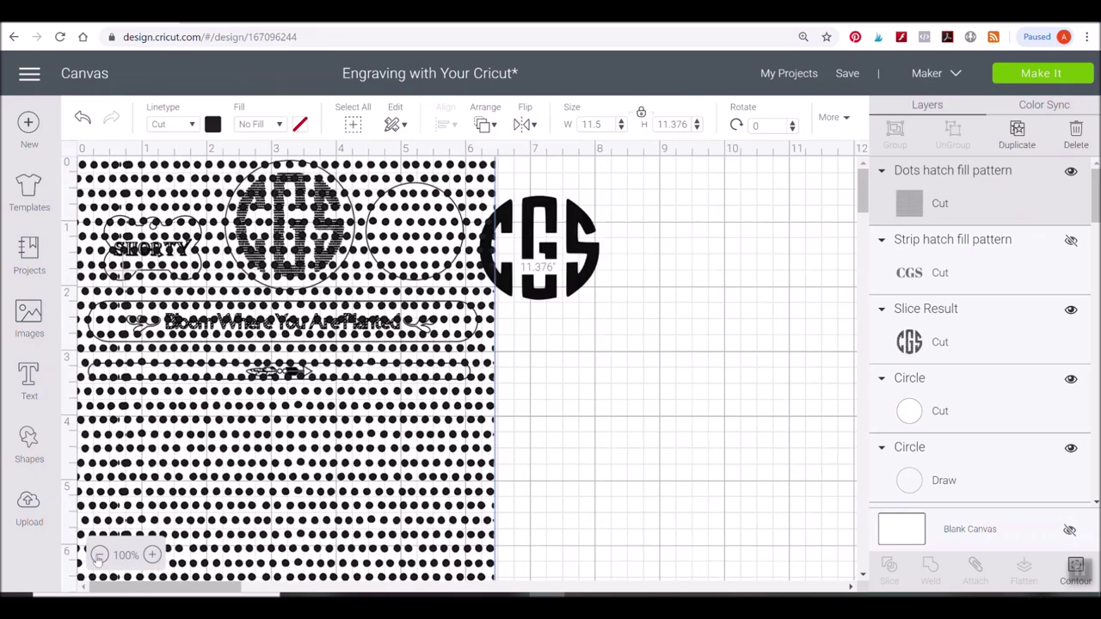
pyautogui.click(99, 555)
pyautogui.click(99, 554)
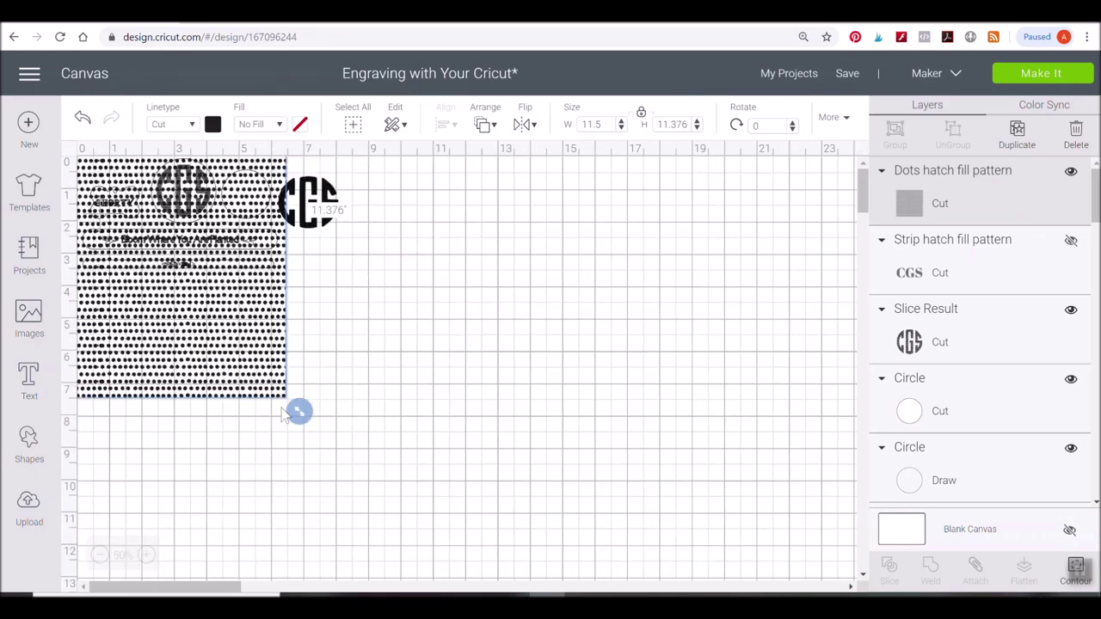
pyautogui.moveTo(298, 412); pyautogui.dragTo(186, 302)
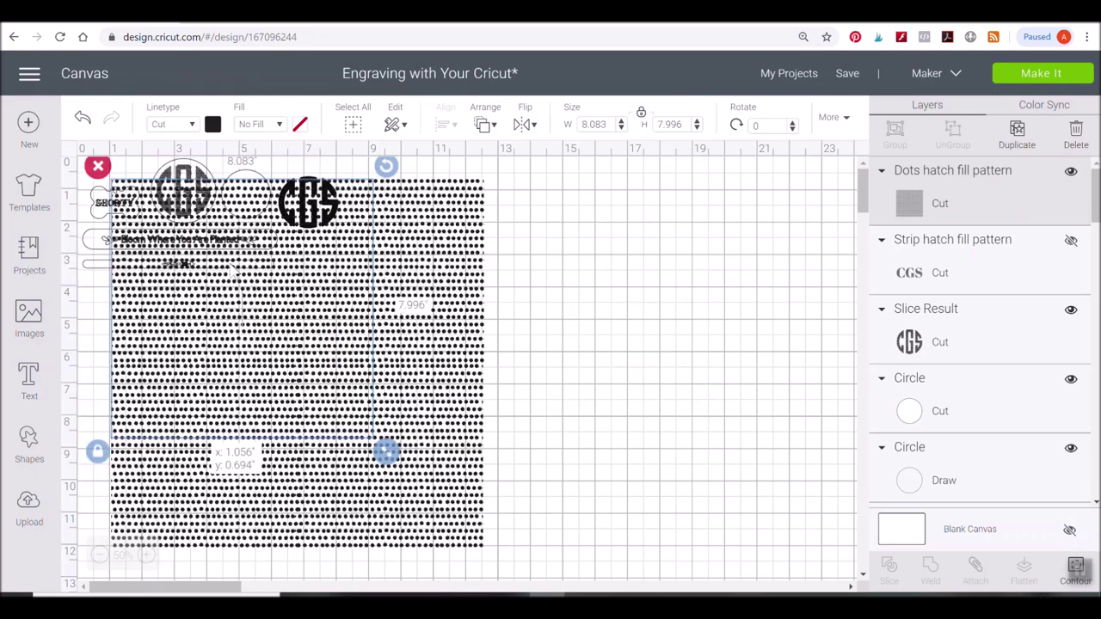
pyautogui.moveTo(183, 241); pyautogui.dragTo(370, 309)
pyautogui.moveTo(573, 518); pyautogui.dragTo(430, 371)
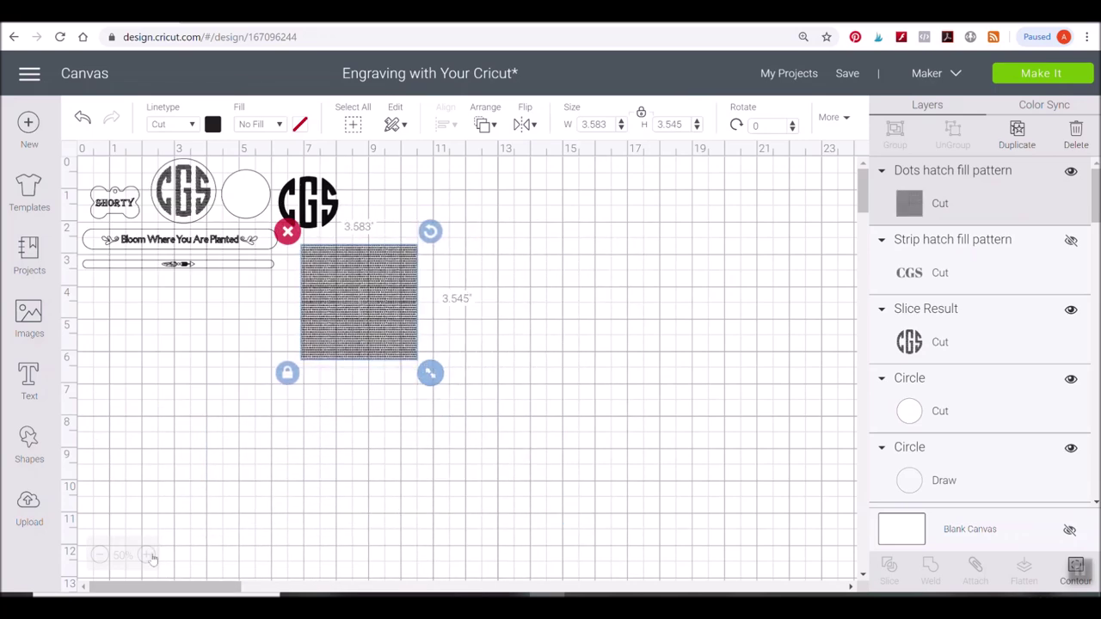
# - Place the dots hatch fill pattern directly beside the solid black CGS monogram
pyautogui.click(147, 554)
pyautogui.moveTo(504, 385); pyautogui.dragTo(613, 256)
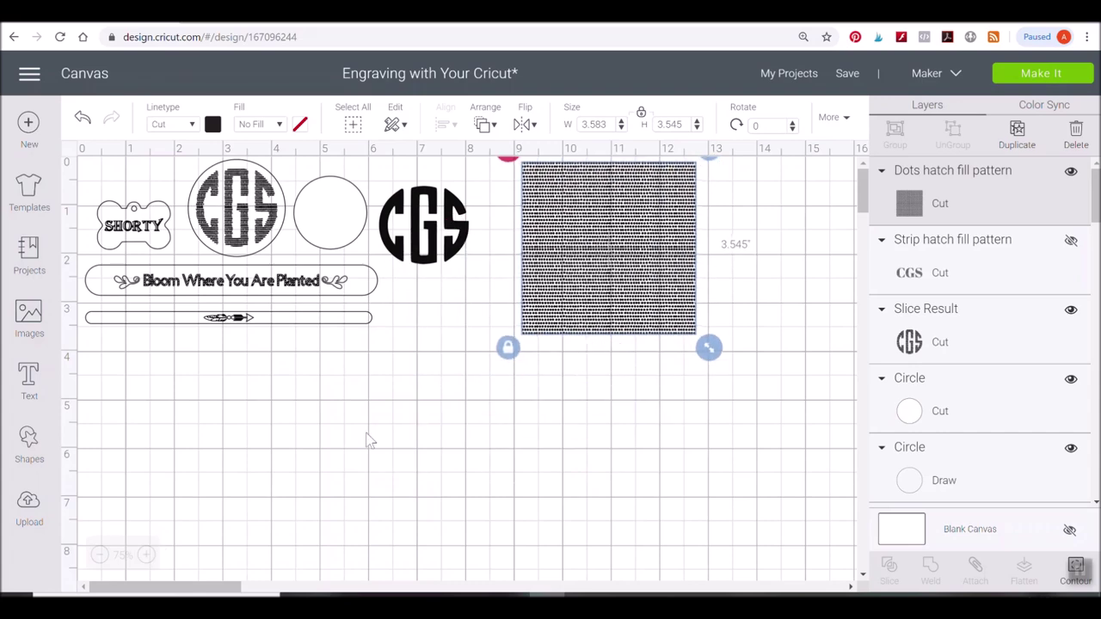
pyautogui.click(145, 556)
pyautogui.moveTo(715, 283)
pyautogui.mouseDown()
pyautogui.moveTo(665, 349)
pyautogui.moveTo(651, 325)
pyautogui.mouseUp()
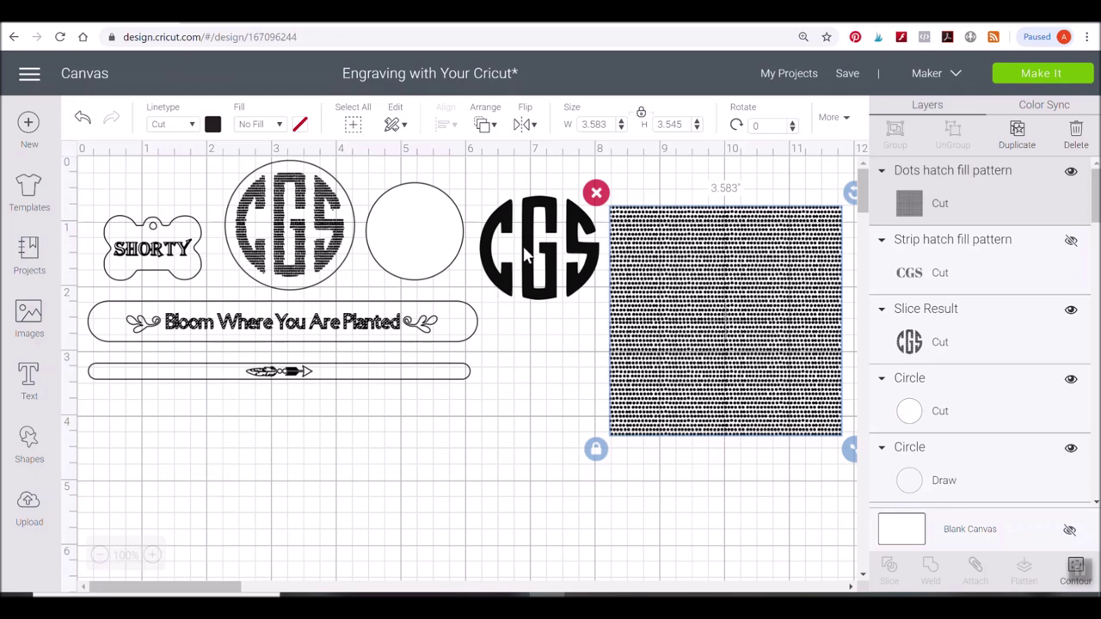
pyautogui.moveTo(514, 236)
pyautogui.mouseDown()
pyautogui.moveTo(542, 245)
pyautogui.moveTo(510, 250)
pyautogui.mouseUp()
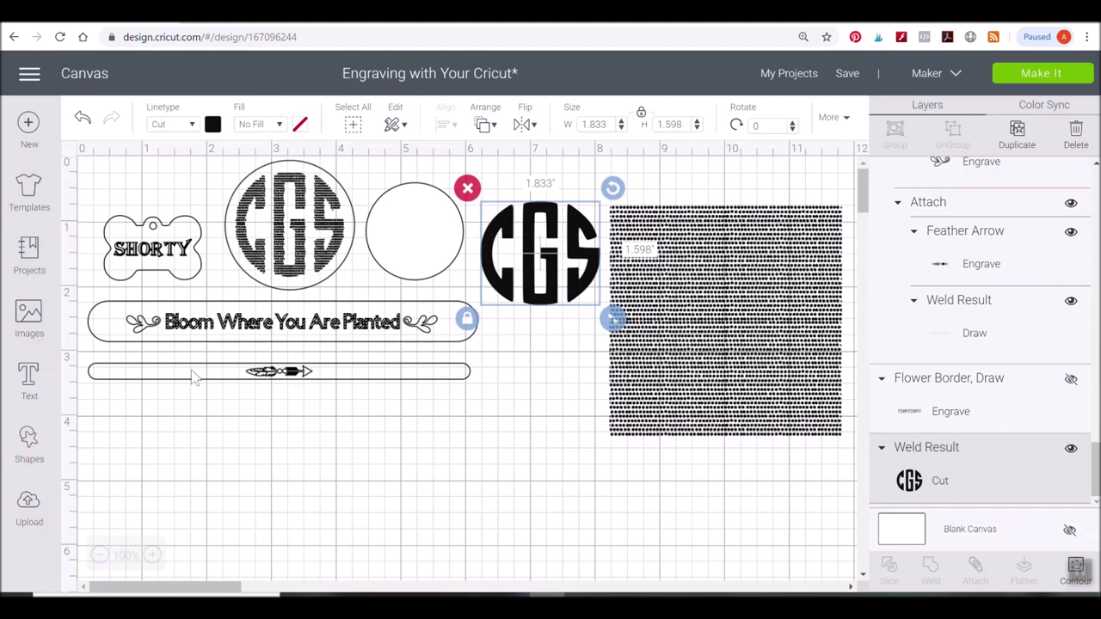
pyautogui.click(152, 555)
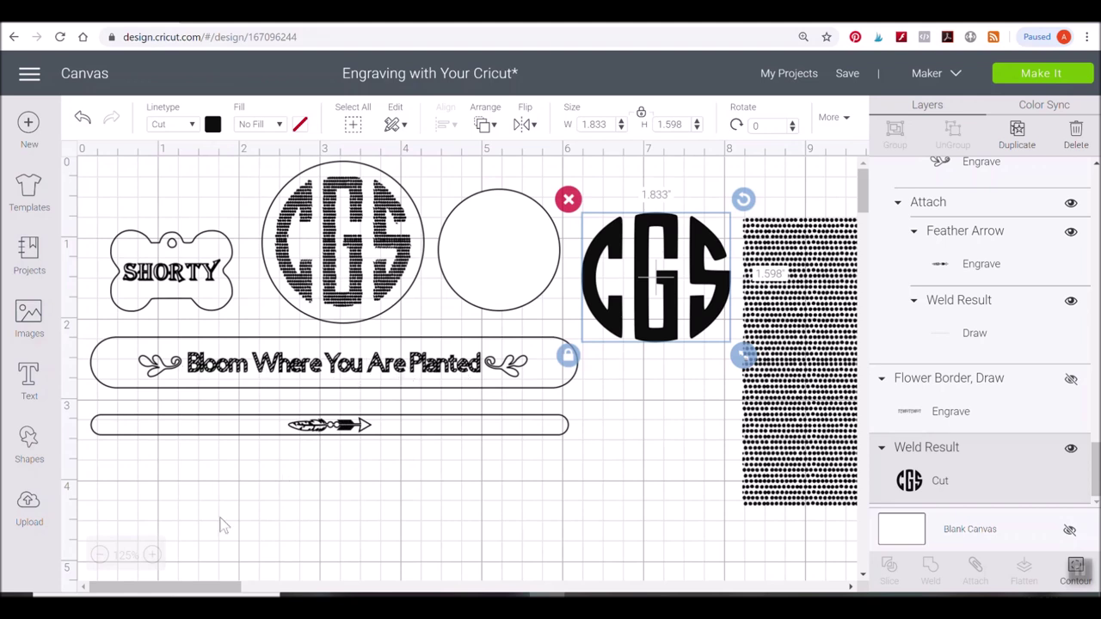
pyautogui.click(100, 555)
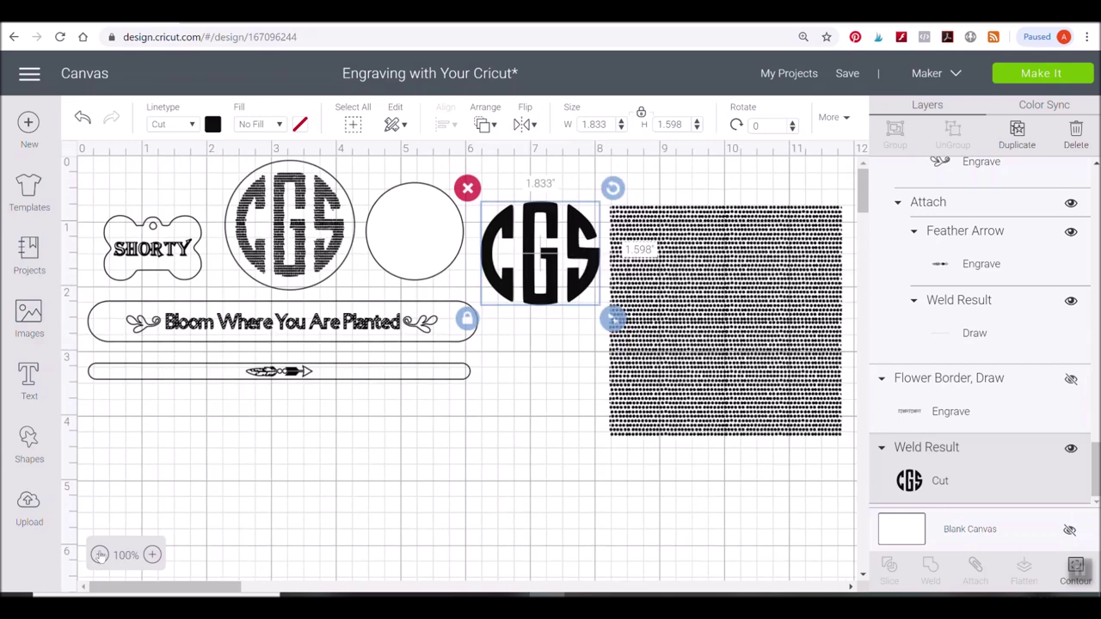
pyautogui.click(344, 442)
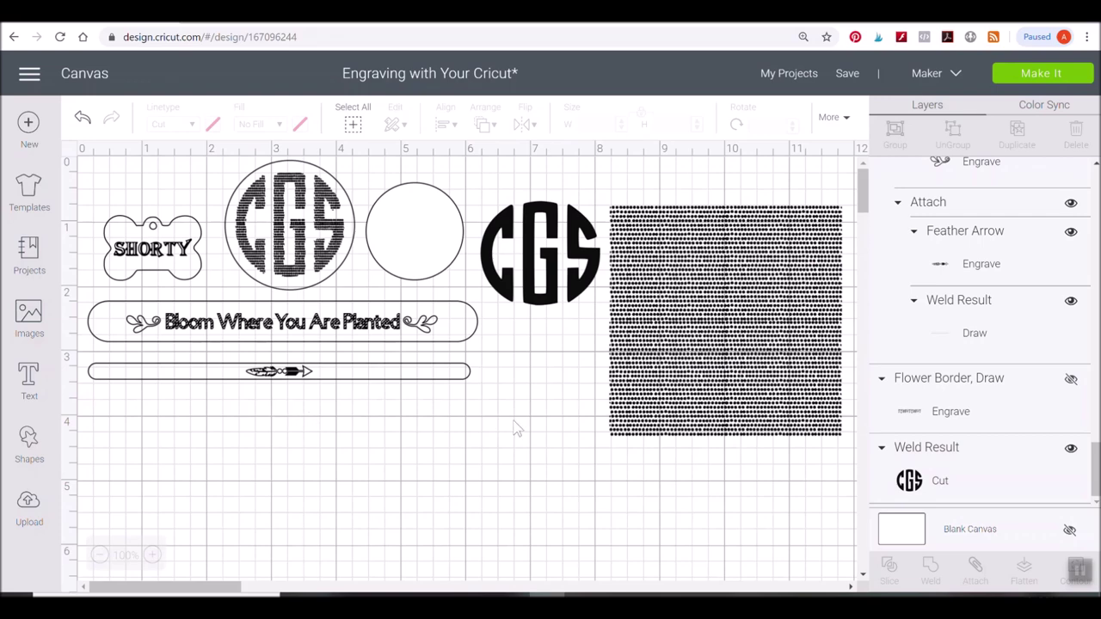
# - Lay the solid CGS monogram over the middle of the dots pattern and enlarge it to about 2.42 by 2.11 inches
pyautogui.moveTo(686, 319)
pyautogui.mouseDown()
pyautogui.moveTo(619, 413)
pyautogui.moveTo(599, 408)
pyautogui.mouseUp()
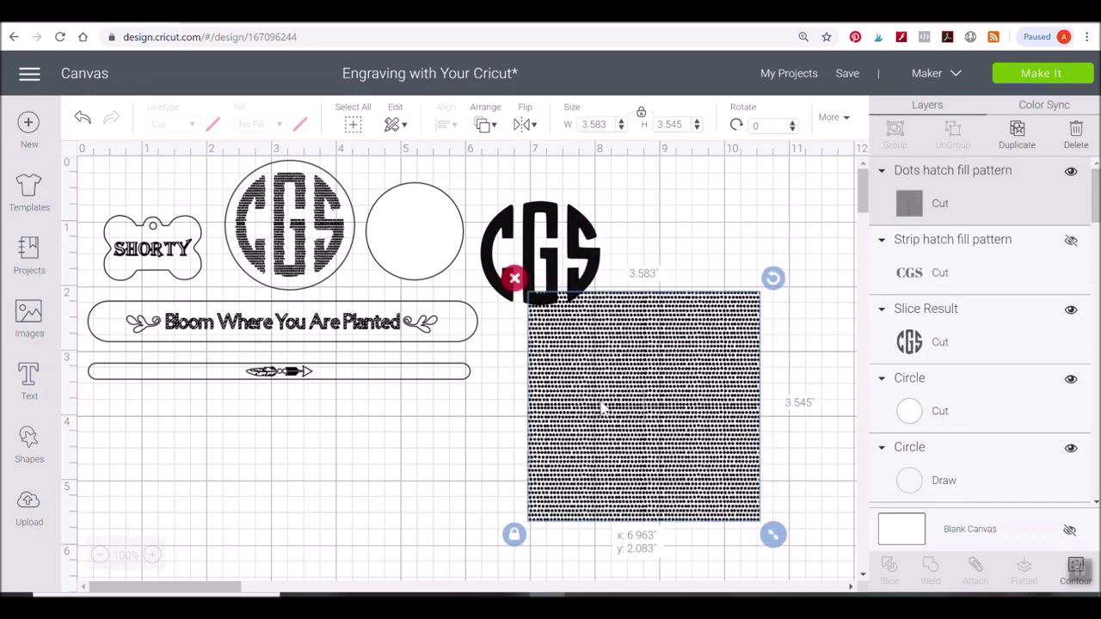
pyautogui.moveTo(560, 255); pyautogui.dragTo(665, 412)
pyautogui.click(811, 416)
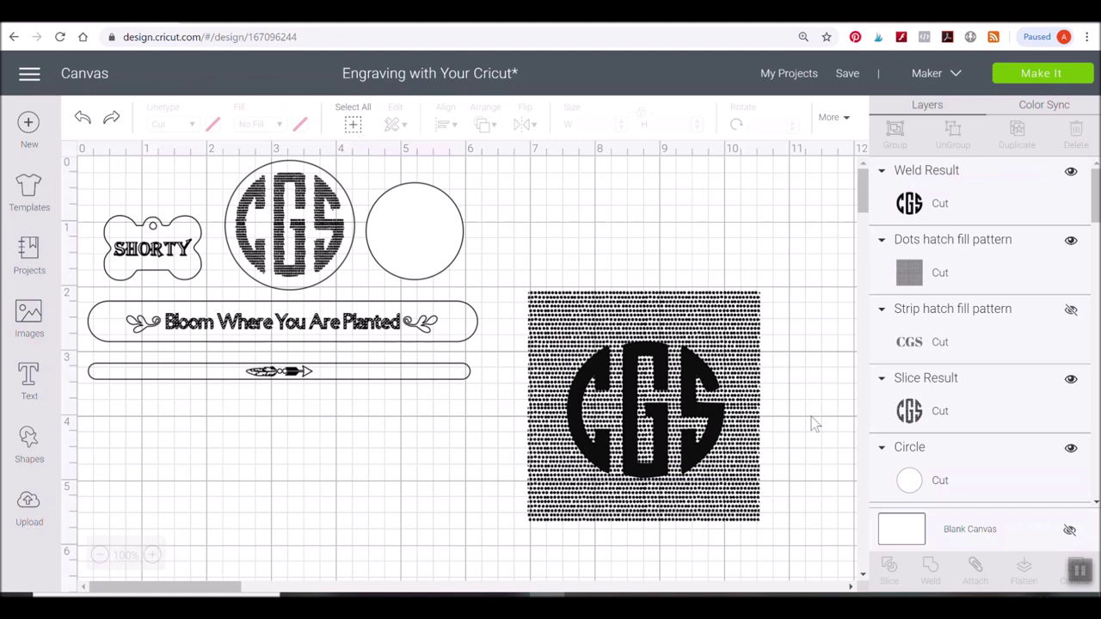
# - Duplicate the solid CGS monogram and set the copy aside below the arrow bar
pyautogui.click(698, 369)
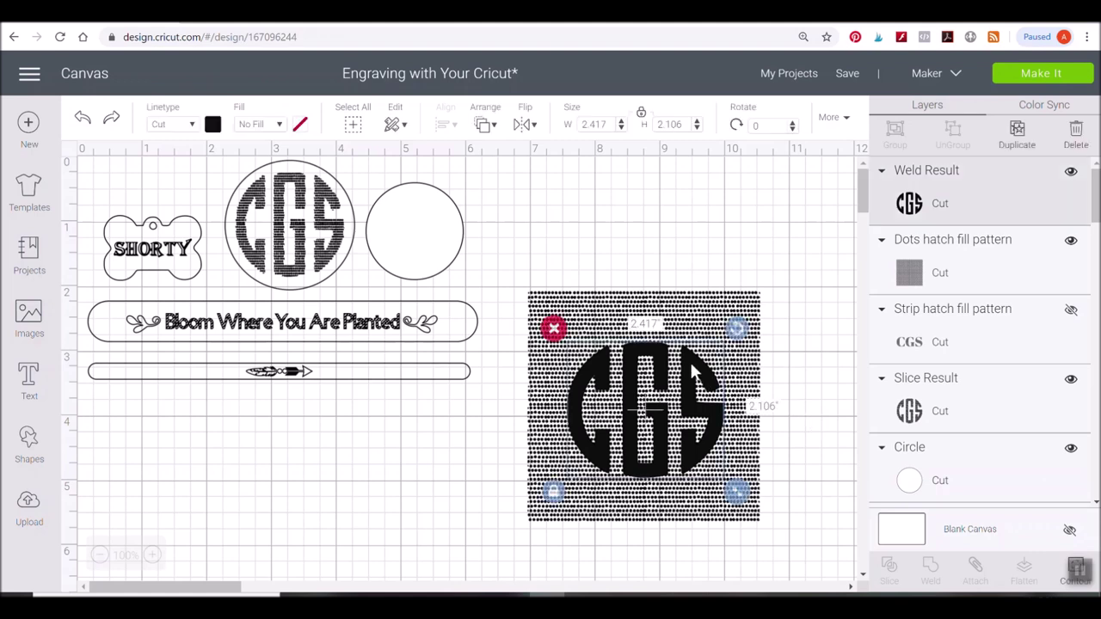
pyautogui.click(1014, 137)
pyautogui.moveTo(695, 411); pyautogui.dragTo(361, 456)
# - Slice the dots pattern with the overlapping CGS monogram and pull one dotted monogram away from the square
pyautogui.moveTo(793, 349); pyautogui.dragTo(660, 447)
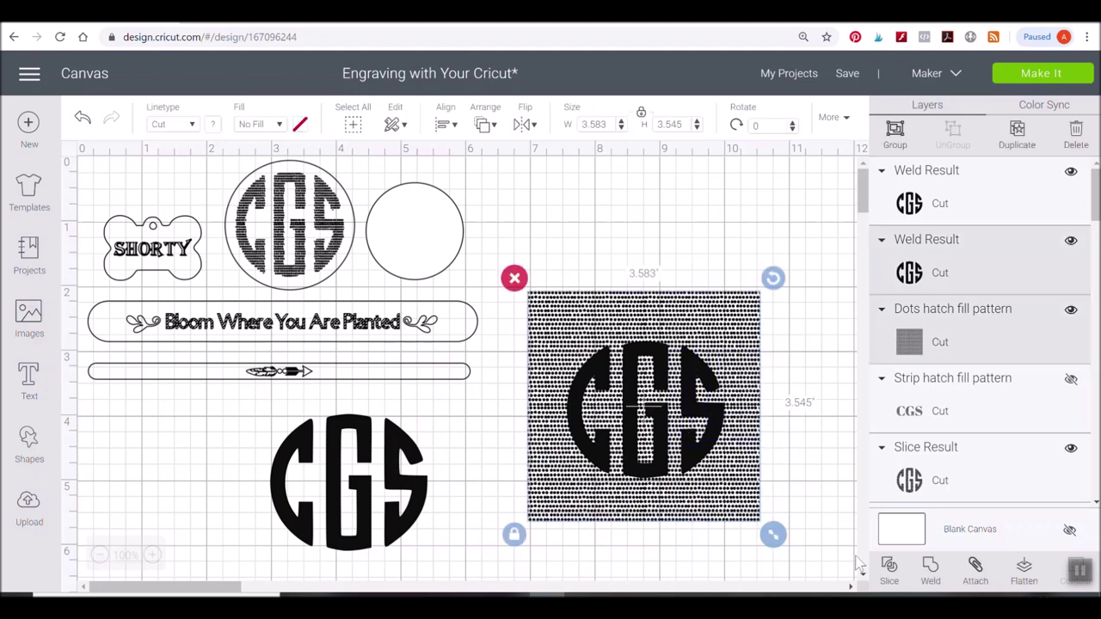
pyautogui.click(889, 567)
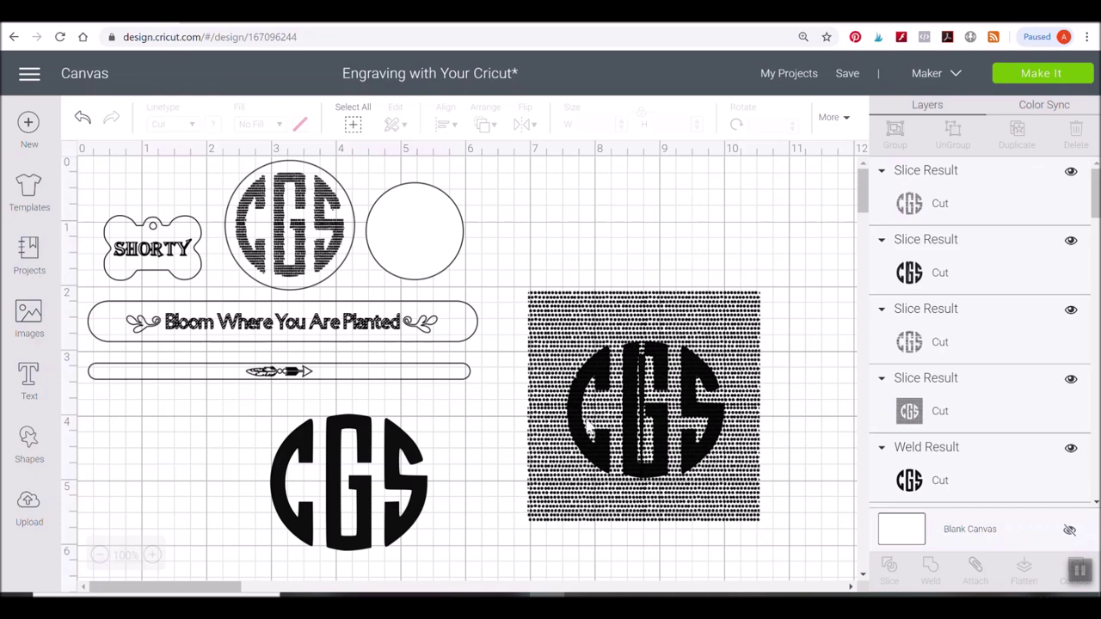
pyautogui.moveTo(662, 370); pyautogui.dragTo(783, 211)
# - Move the second dotted monogram off the square, deleting the solid slice piece and the leftover dots pattern background
pyautogui.moveTo(669, 387); pyautogui.dragTo(819, 404)
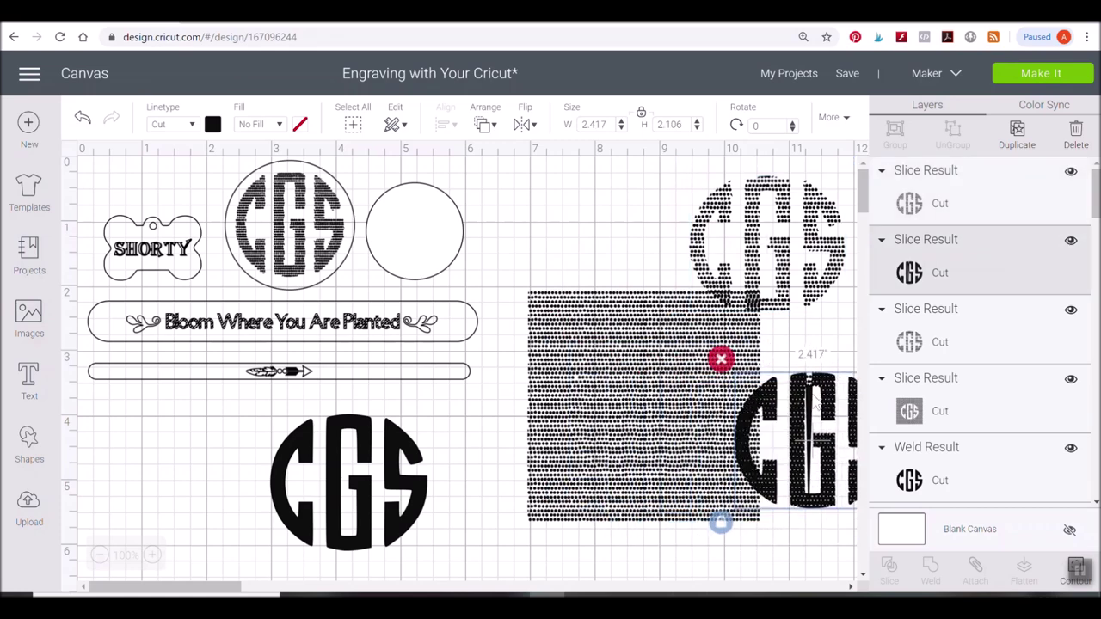
pyautogui.press('Delete')
pyautogui.moveTo(678, 401); pyautogui.dragTo(624, 208)
pyautogui.click(715, 344)
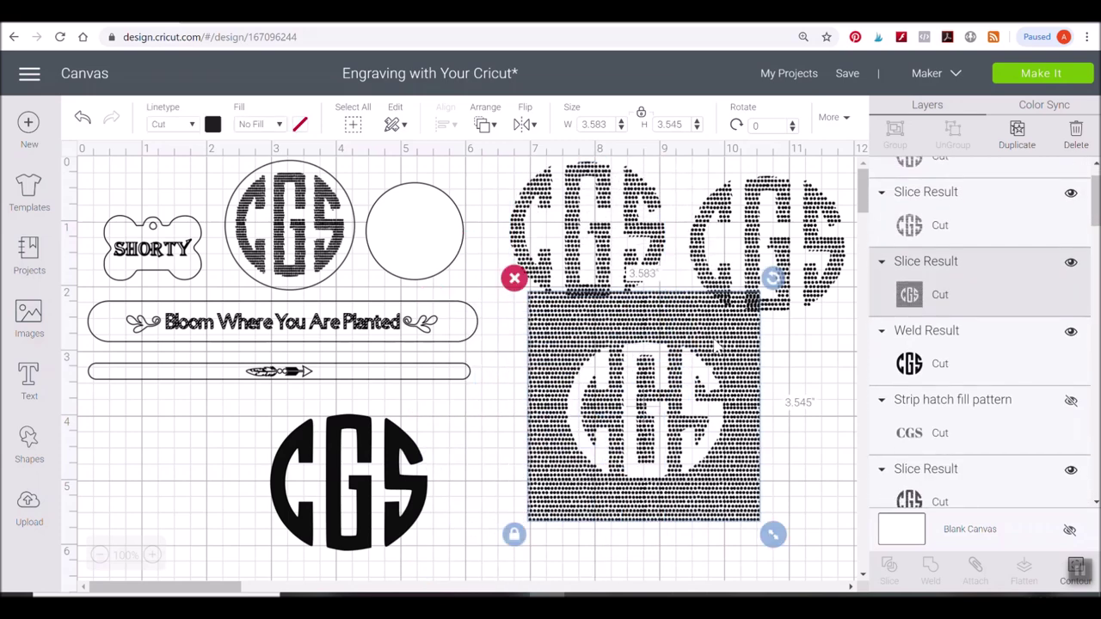
pyautogui.press('Delete')
# - Set the two dotted CGS monograms side by side and delete the duplicate one
pyautogui.moveTo(615, 271); pyautogui.dragTo(614, 357)
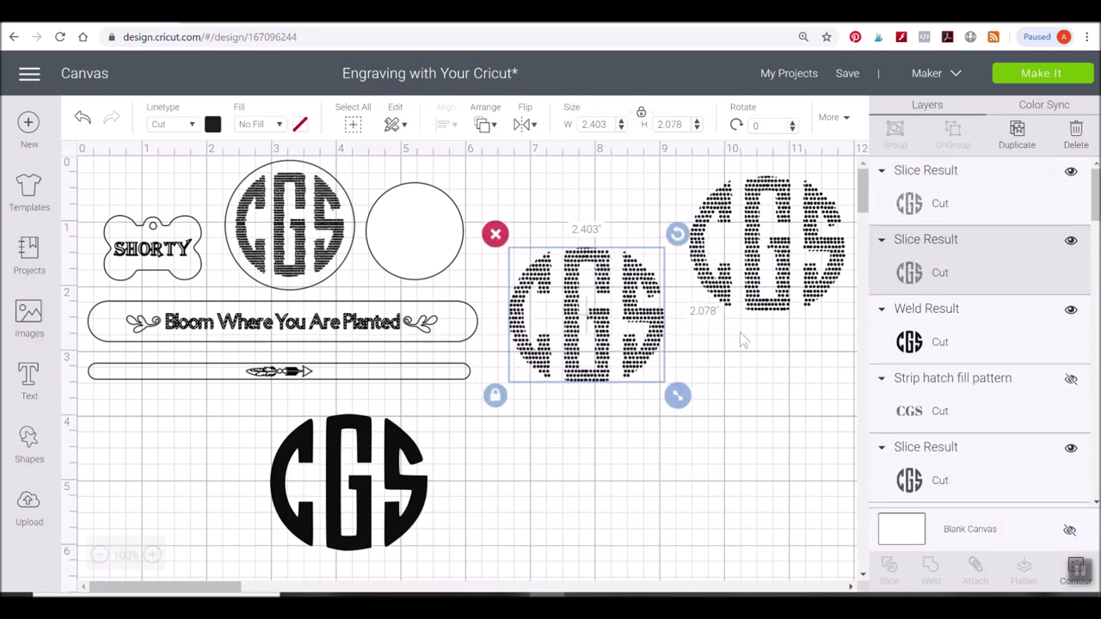
pyautogui.click(750, 305)
pyautogui.moveTo(742, 327); pyautogui.dragTo(742, 393)
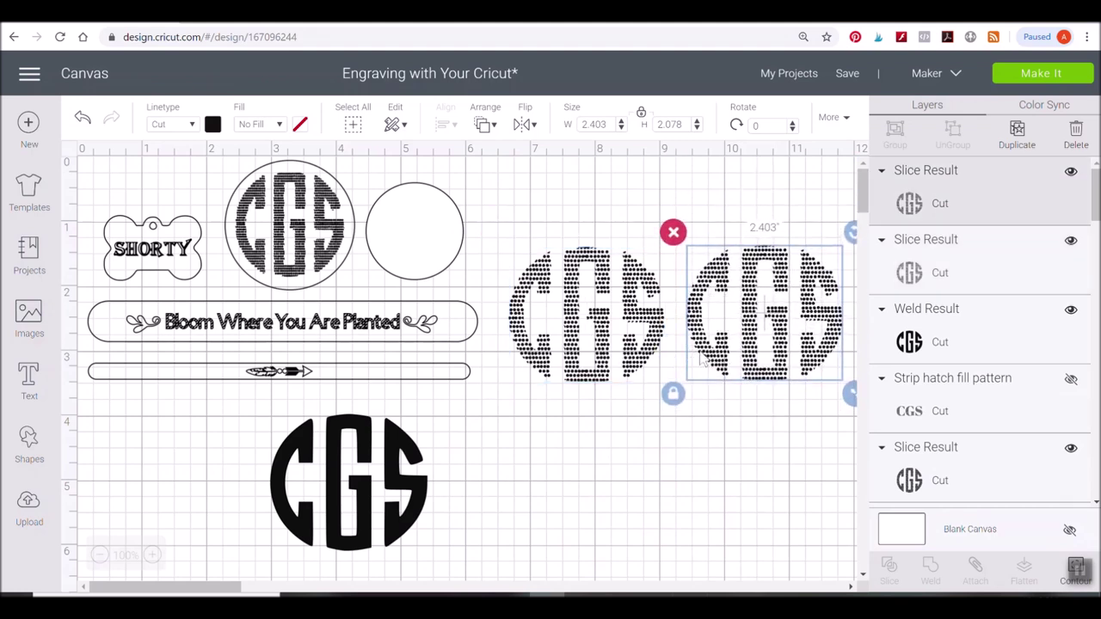
pyautogui.click(654, 327)
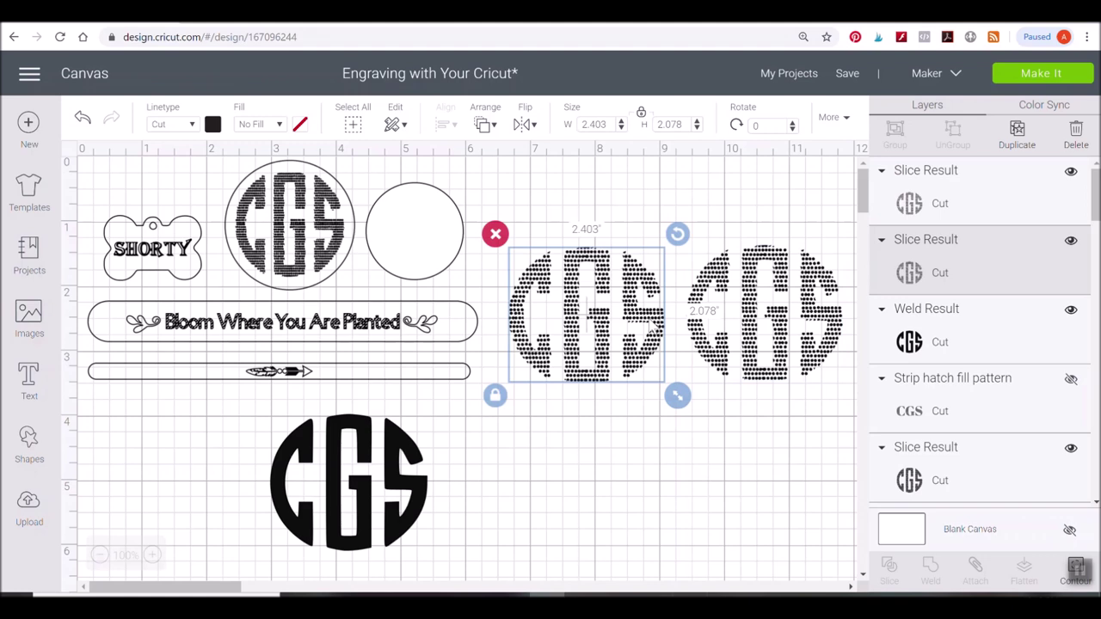
pyautogui.press('Delete')
# - Move the remaining dotted CGS monogram next to the solid CGS monogram
pyautogui.moveTo(785, 333); pyautogui.dragTo(652, 360)
pyautogui.moveTo(643, 320); pyautogui.dragTo(588, 339)
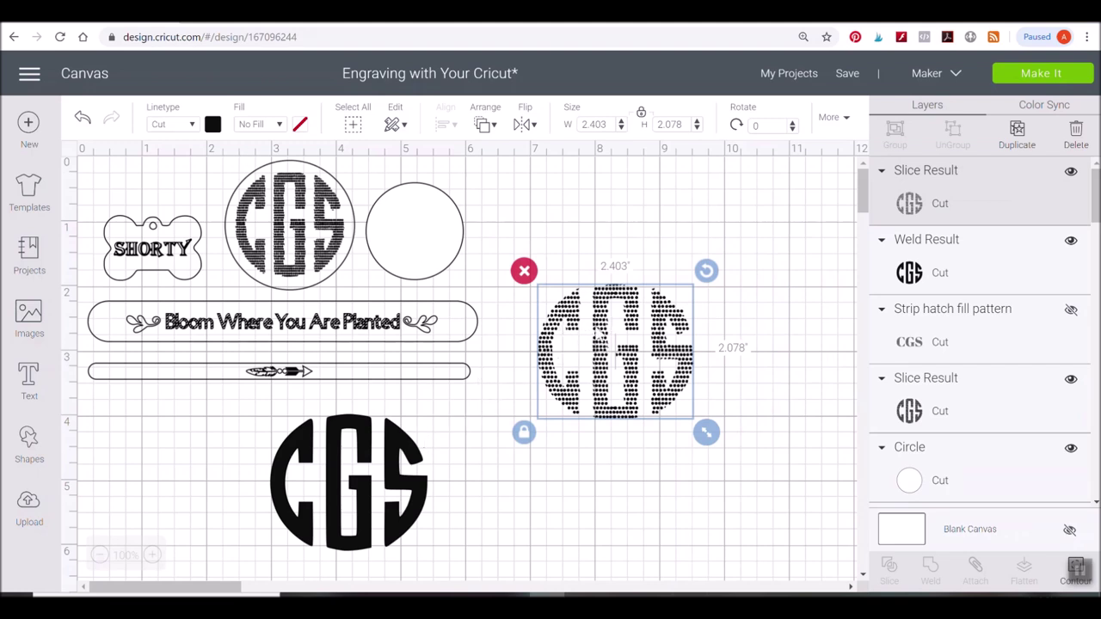
pyautogui.moveTo(599, 325); pyautogui.dragTo(548, 400)
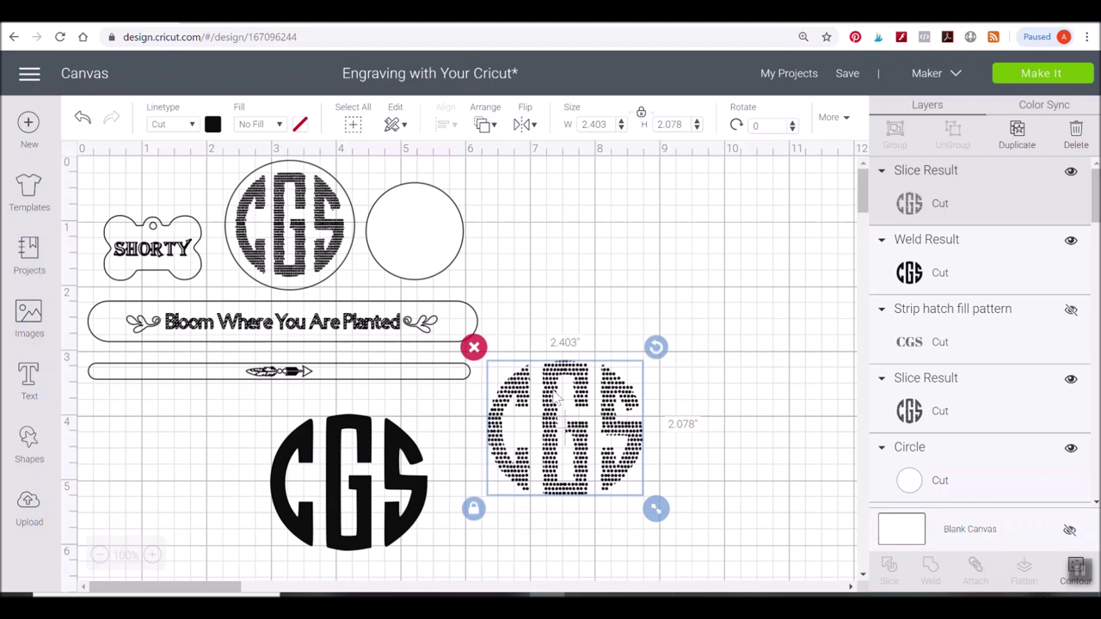
# - Set the linetype of both the dotted and the solid CGS monograms to Engrave
pyautogui.click(171, 126)
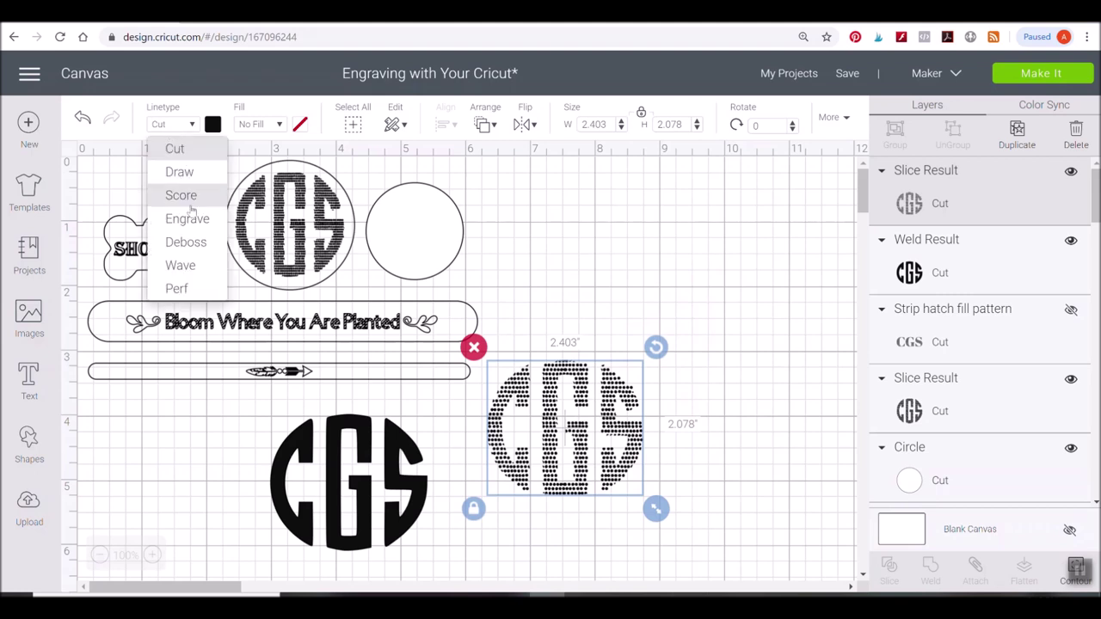
pyautogui.click(187, 218)
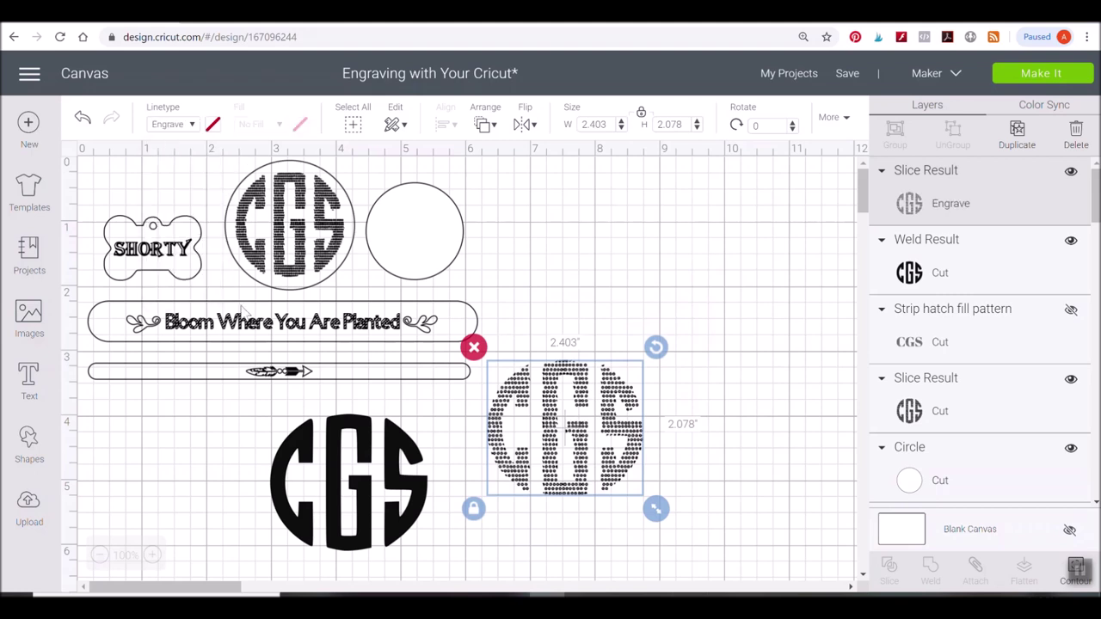
pyautogui.click(368, 495)
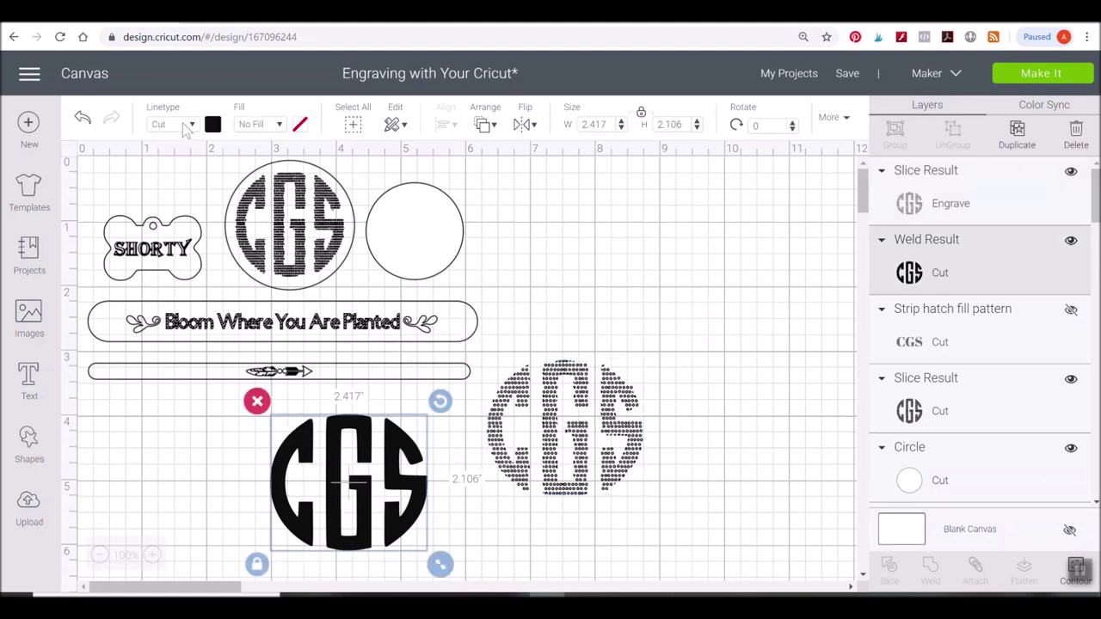
pyautogui.click(183, 127)
pyautogui.click(193, 222)
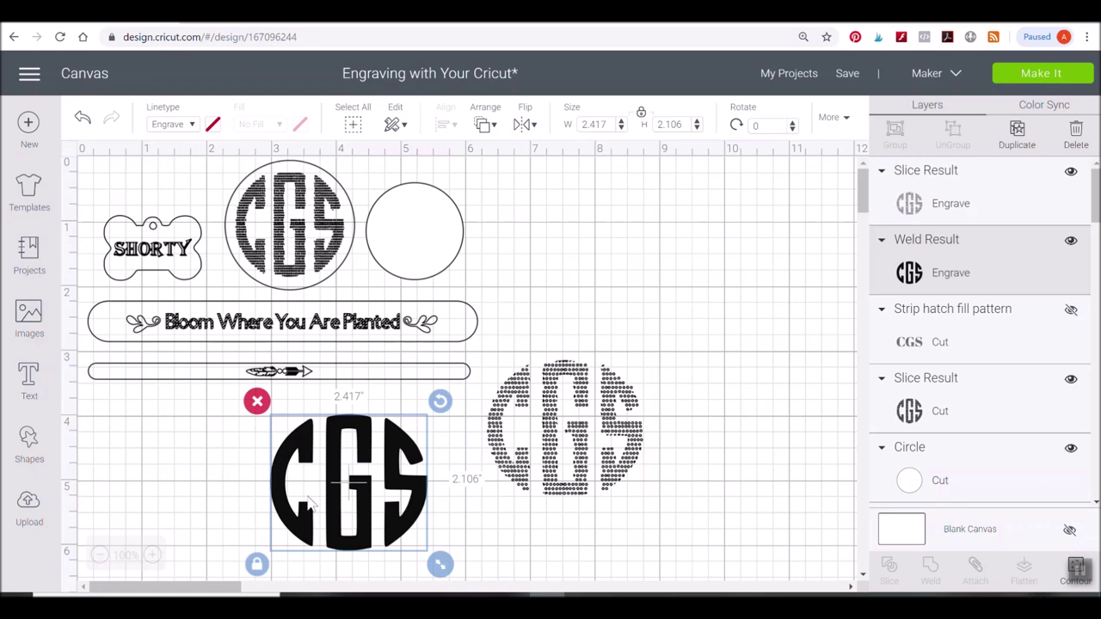
# - Align the solid monogram's outline over the dotted monogram and move both together beside the blank circle
pyautogui.moveTo(360, 497); pyautogui.dragTo(574, 438)
pyautogui.moveTo(675, 385); pyautogui.dragTo(651, 398)
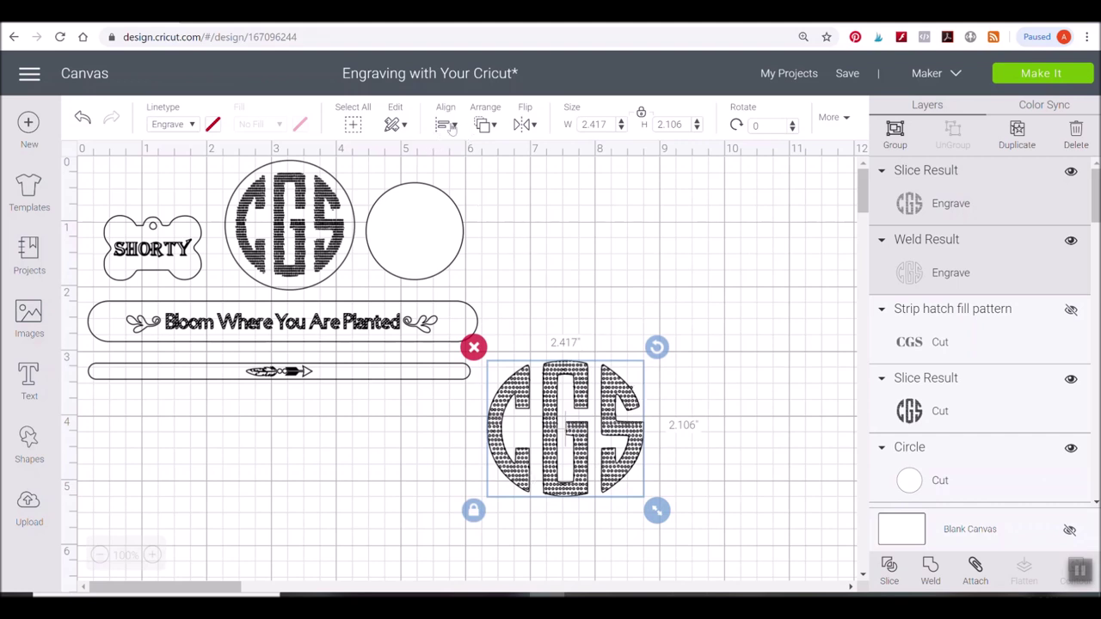
pyautogui.click(449, 125)
pyautogui.click(487, 331)
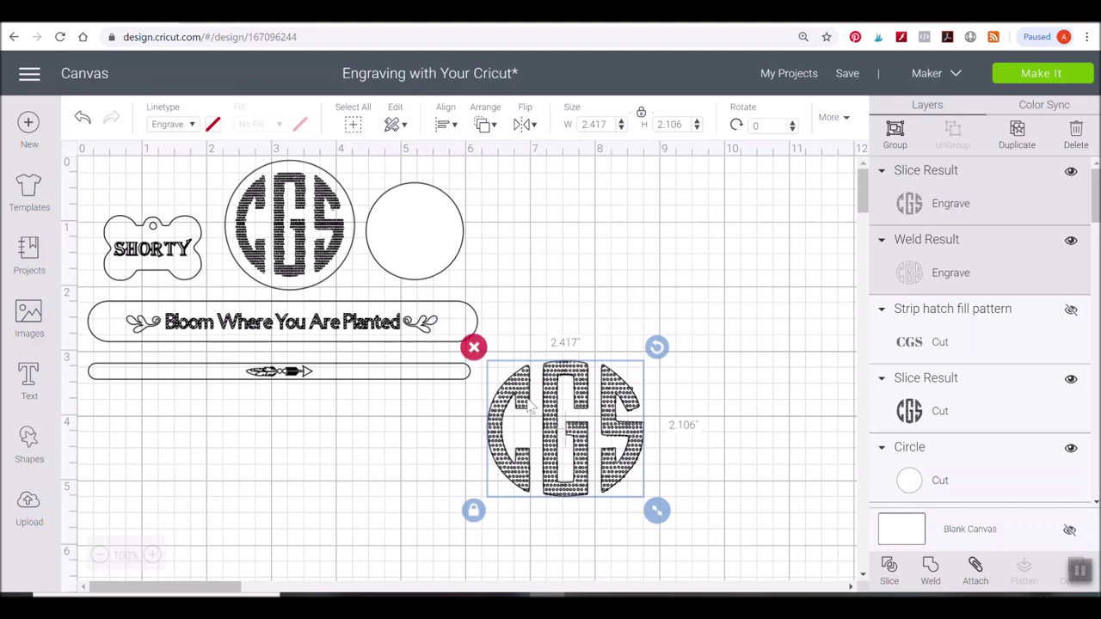
pyautogui.moveTo(697, 389); pyautogui.dragTo(544, 513)
pyautogui.moveTo(623, 479); pyautogui.dragTo(641, 283)
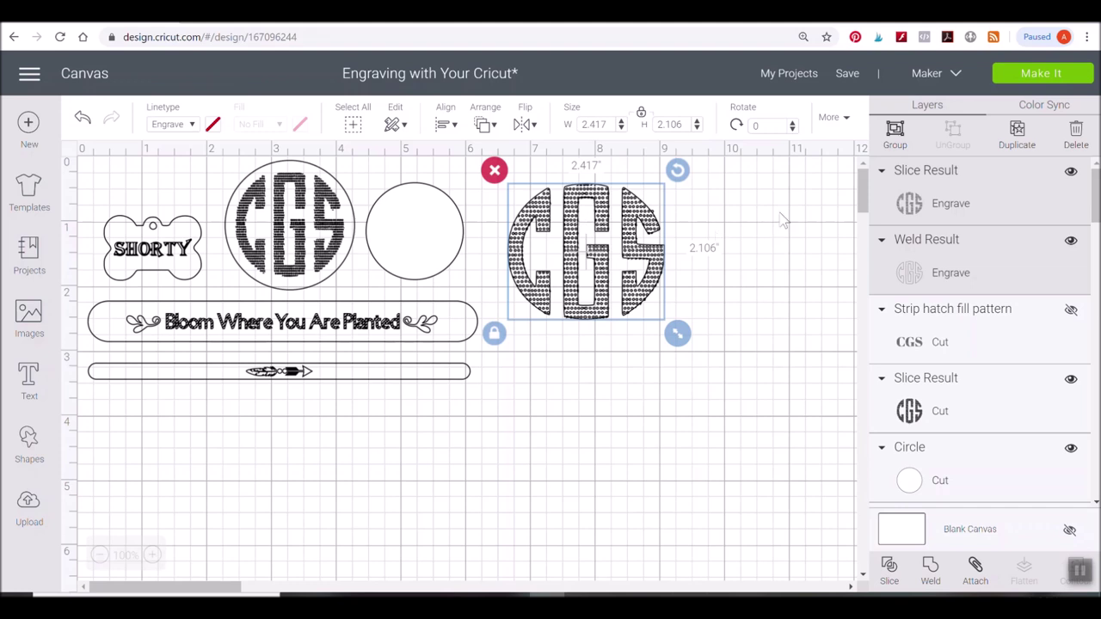
# - Select the dotted CGS monogram together with its overlaid outline and attach them to each other
pyautogui.click(710, 215)
pyautogui.moveTo(711, 202); pyautogui.dragTo(589, 296)
pyautogui.click(975, 567)
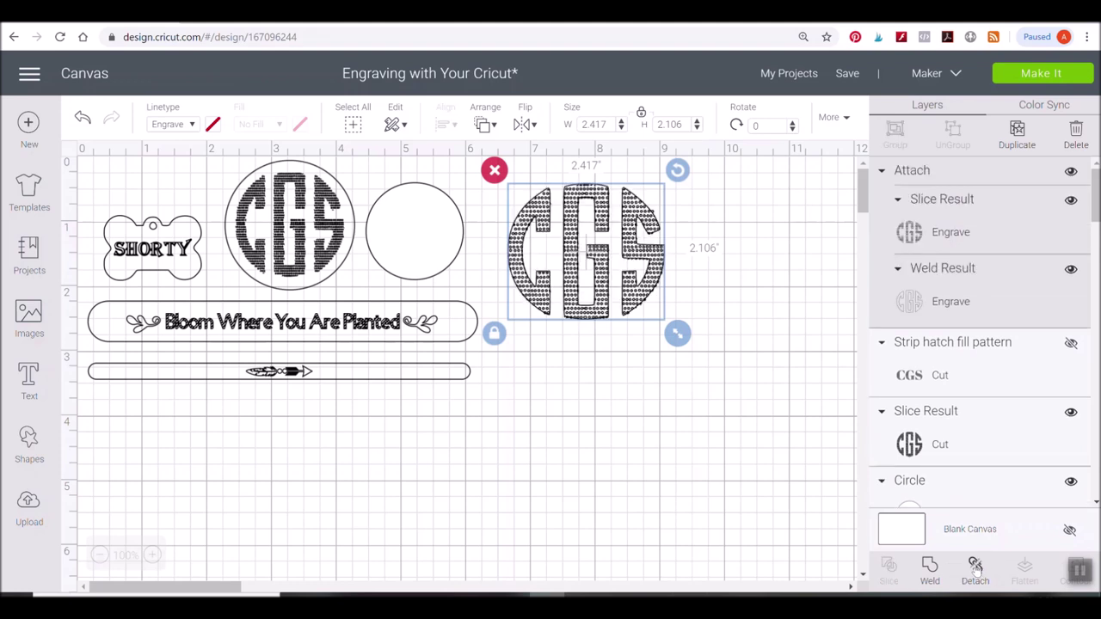
# - Resize the attached monogram to about 1.314 by 1.252 inches and fit it inside the small blank circle
pyautogui.moveTo(677, 333); pyautogui.dragTo(453, 253)
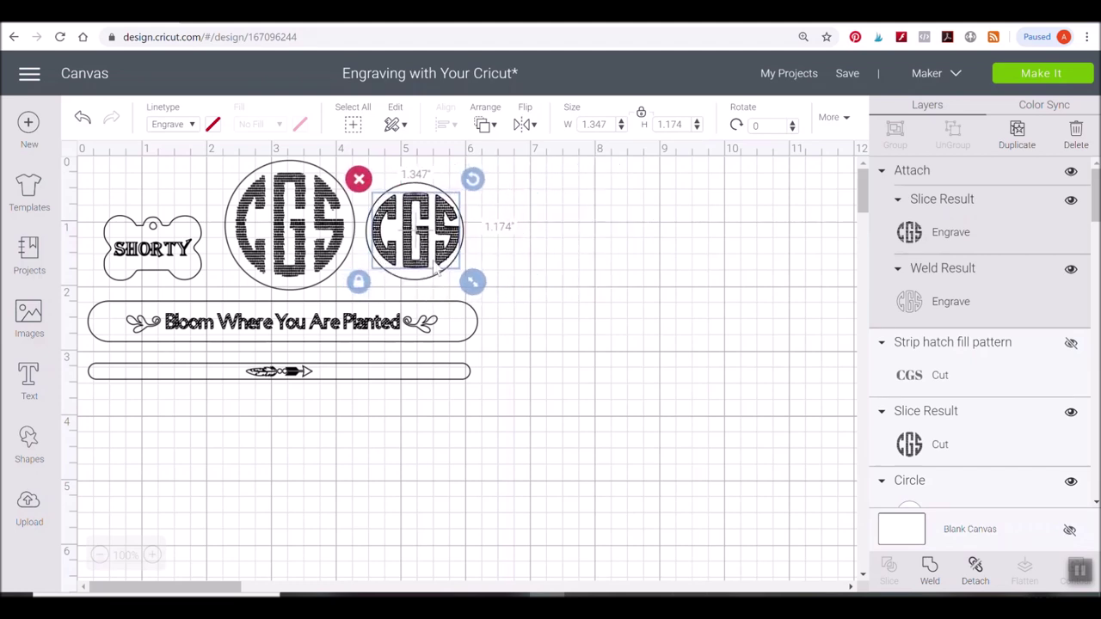
pyautogui.click(152, 555)
pyautogui.click(432, 310)
pyautogui.moveTo(572, 314); pyautogui.dragTo(572, 321)
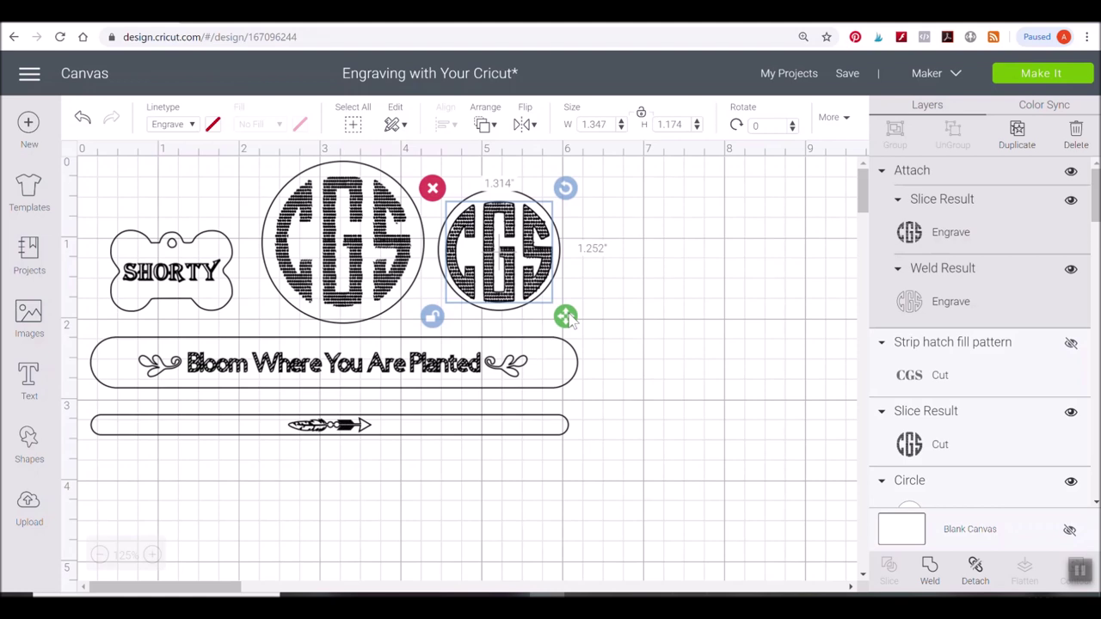
pyautogui.moveTo(543, 260); pyautogui.dragTo(544, 256)
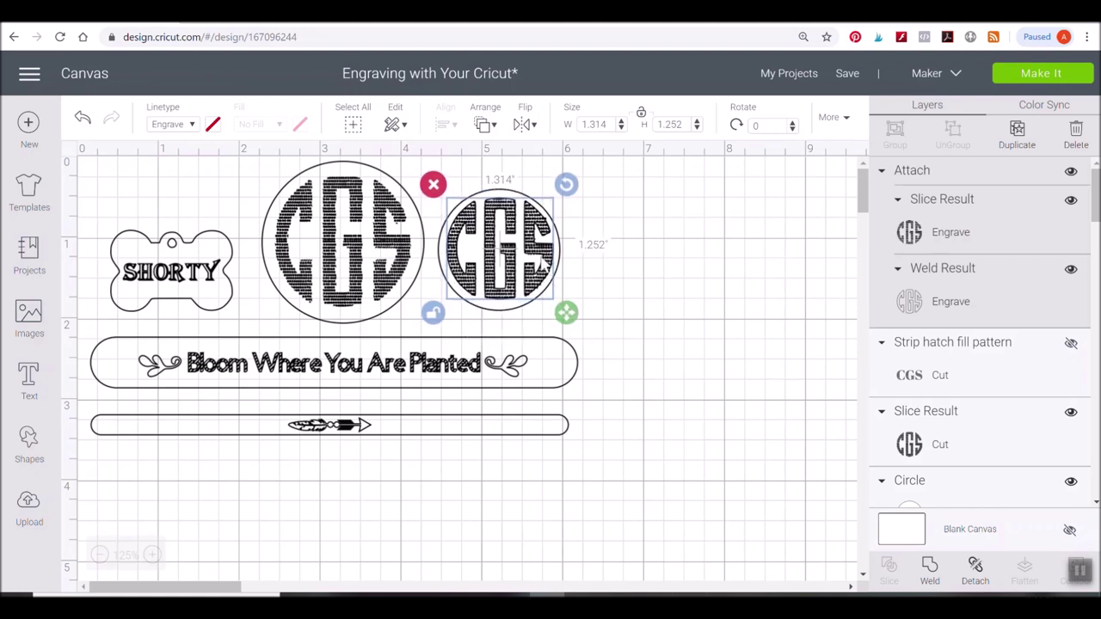
# - Center the attached monogram and the small circle on each other
pyautogui.moveTo(621, 214); pyautogui.dragTo(533, 249)
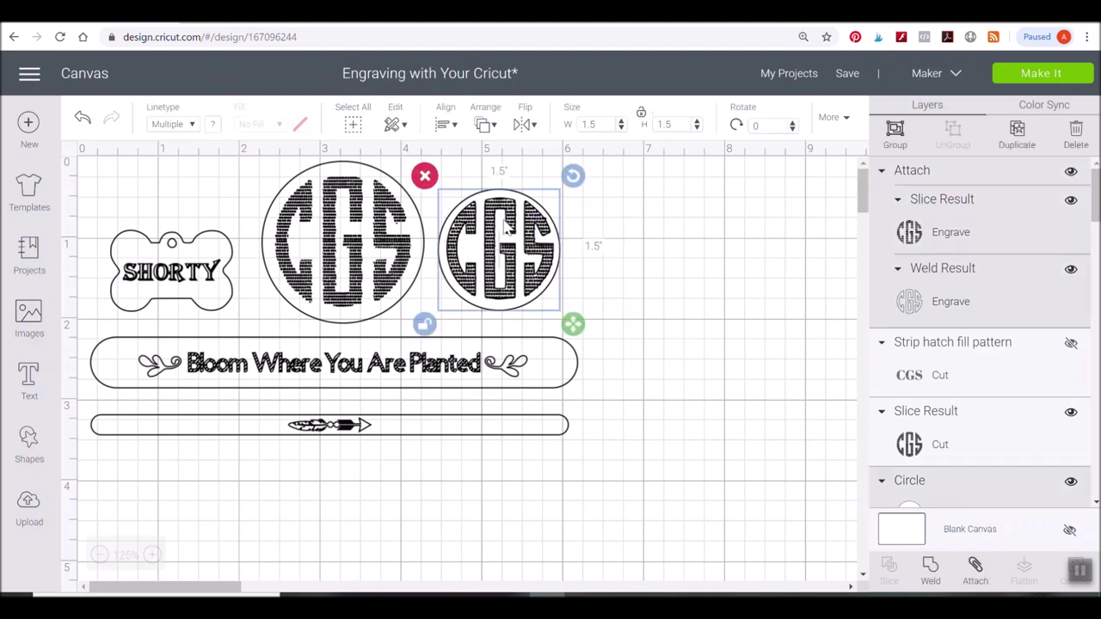
pyautogui.click(453, 127)
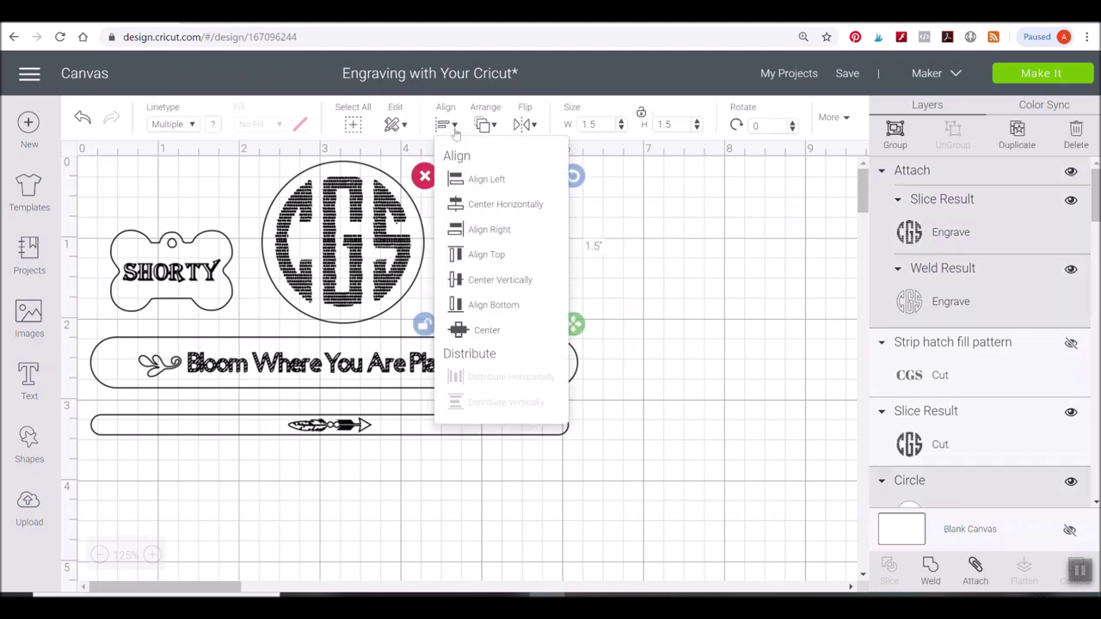
pyautogui.click(488, 335)
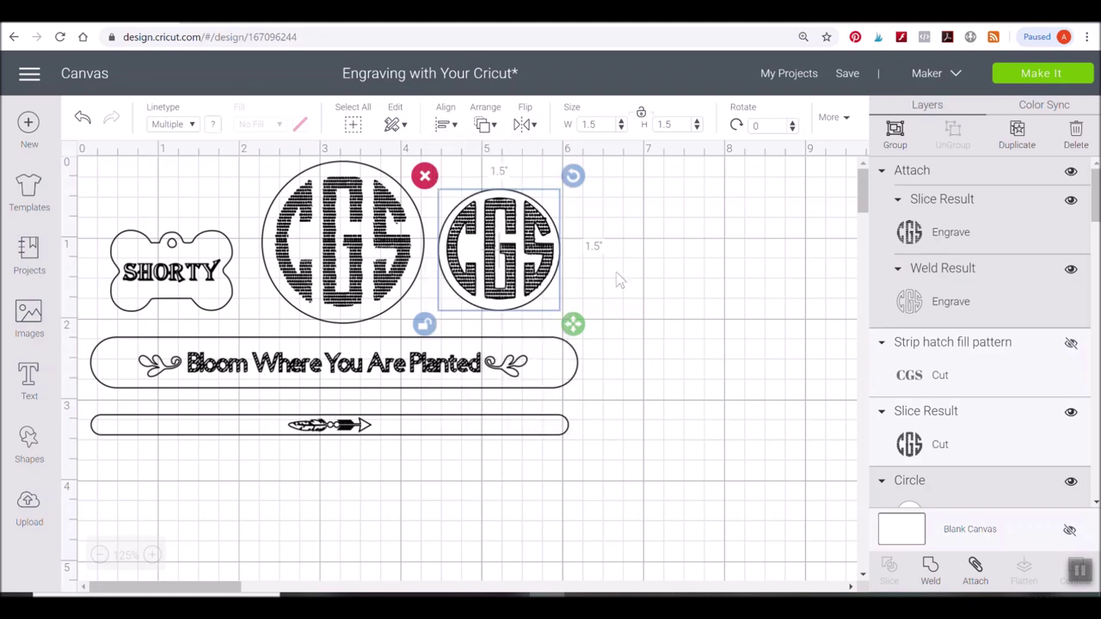
pyautogui.click(658, 250)
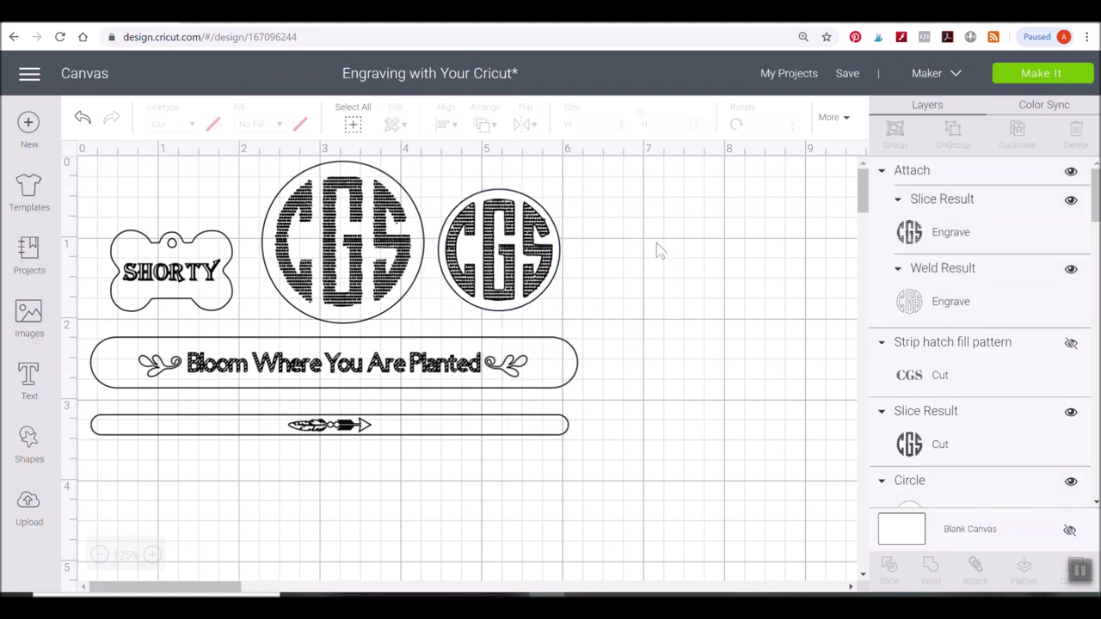
# - Set the linetype of the small circle around the outlined monogram to Draw
pyautogui.click(511, 195)
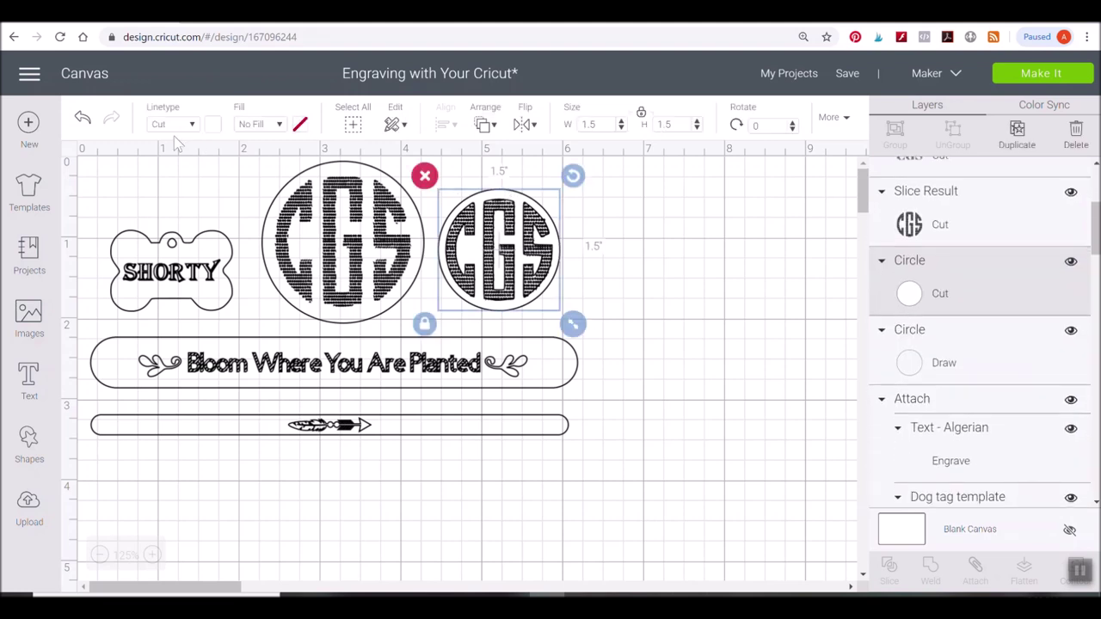
pyautogui.click(30, 443)
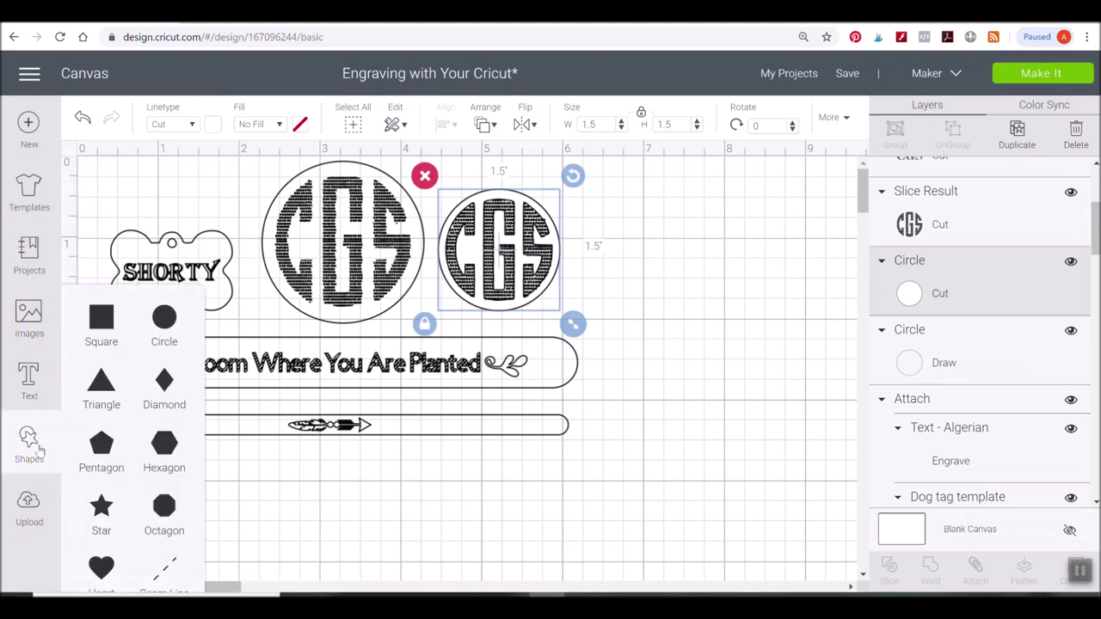
pyautogui.click(38, 447)
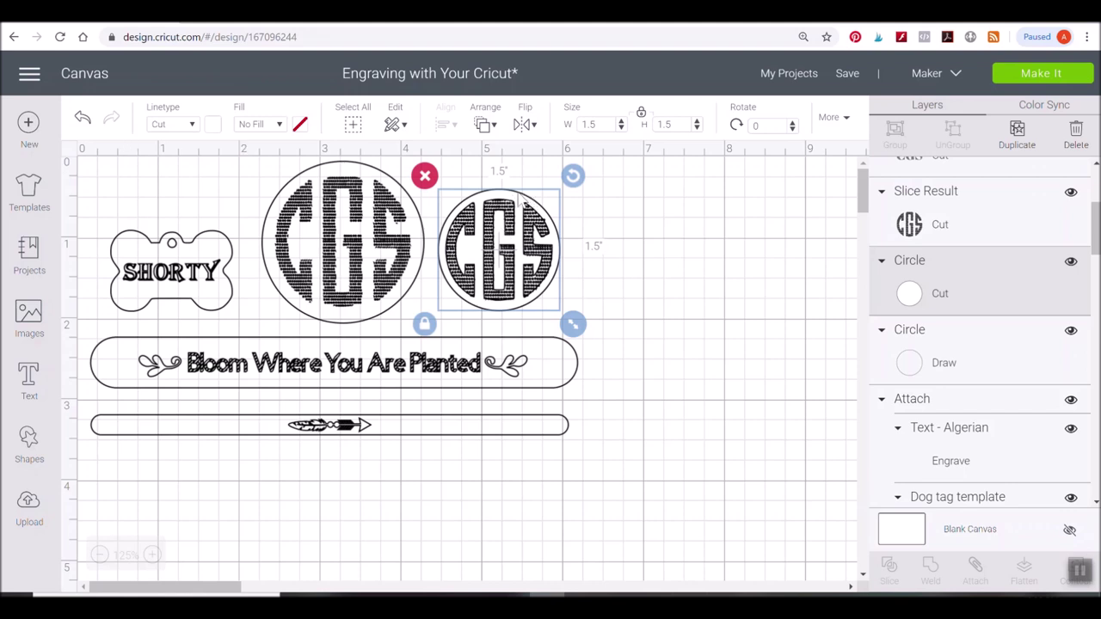
pyautogui.click(191, 125)
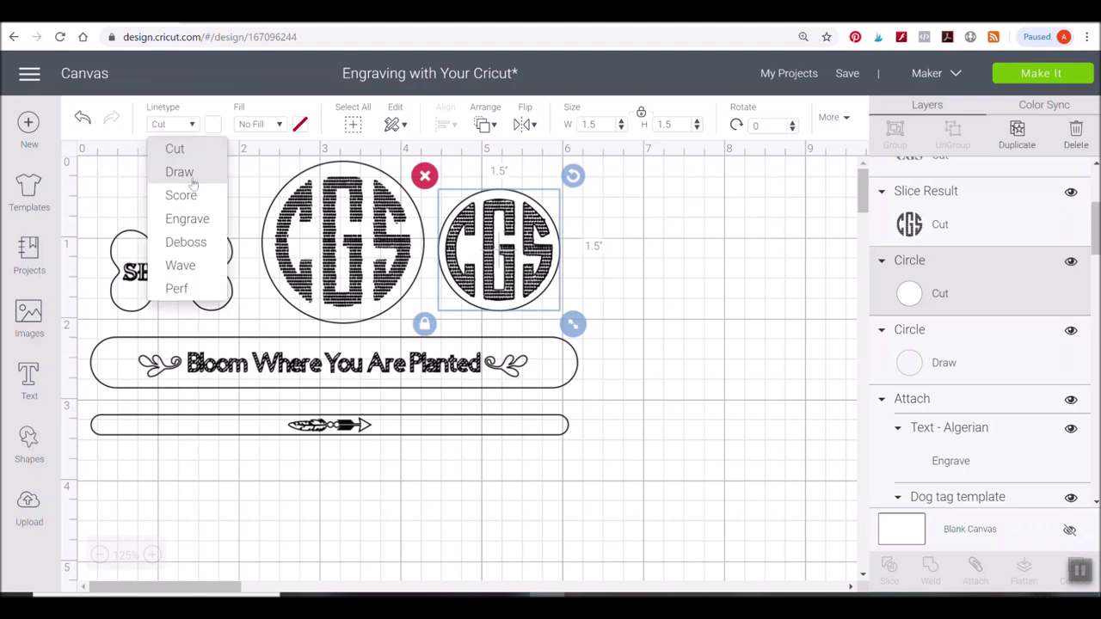
pyautogui.click(192, 176)
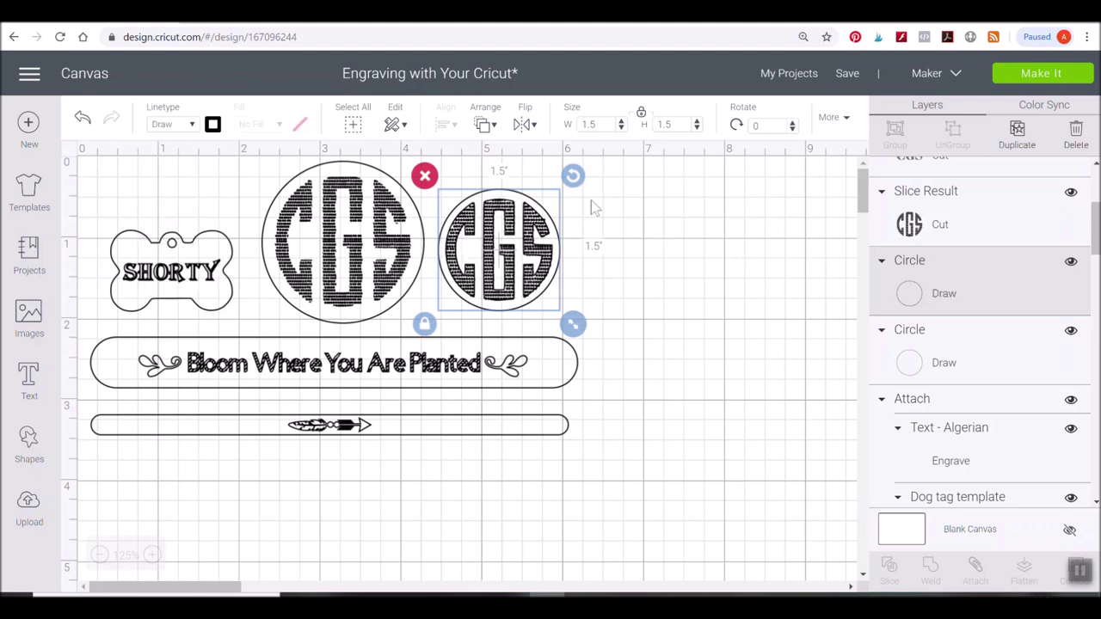
pyautogui.click(658, 203)
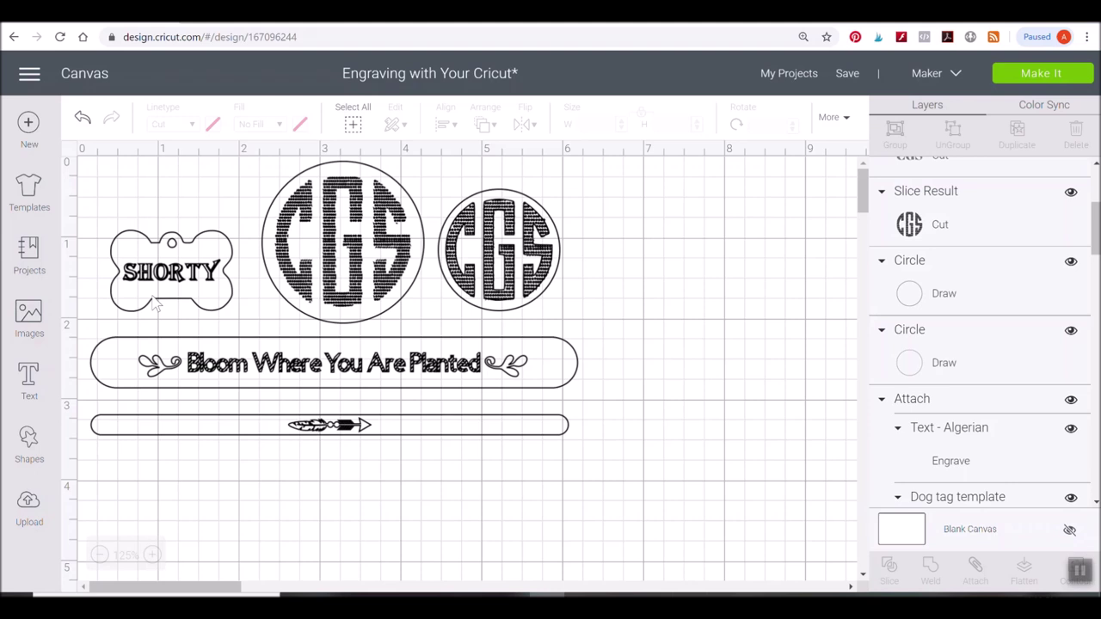
# - Move the SHORTY dog tag clear of the other designs, and group and hide all the remaining visible designs
pyautogui.moveTo(155, 214); pyautogui.dragTo(689, 347)
pyautogui.moveTo(596, 207); pyautogui.dragTo(220, 445)
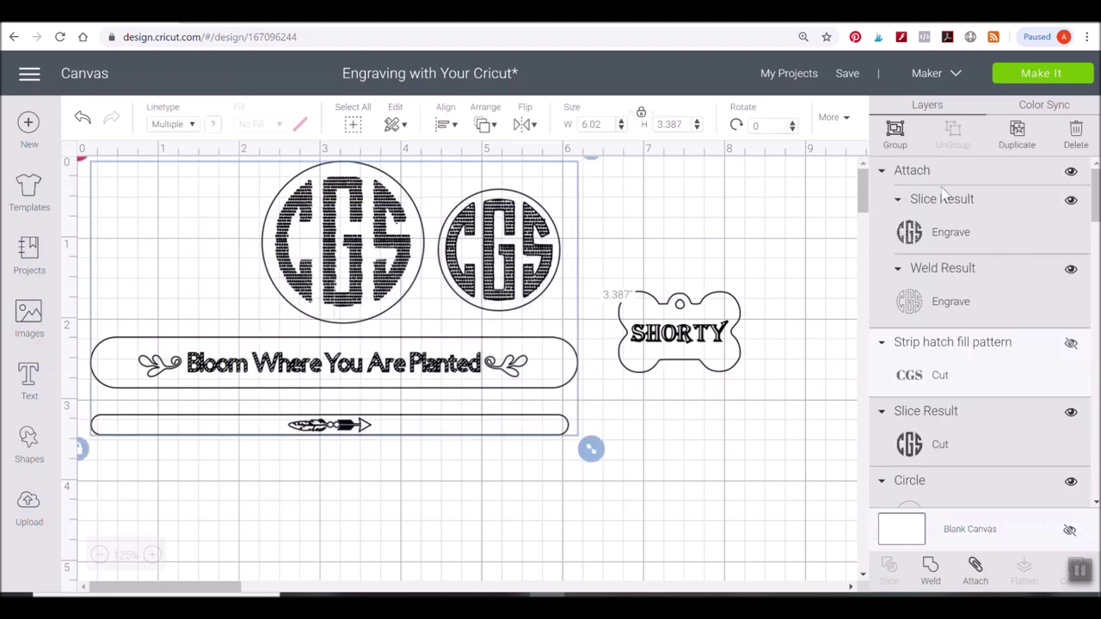
pyautogui.click(894, 136)
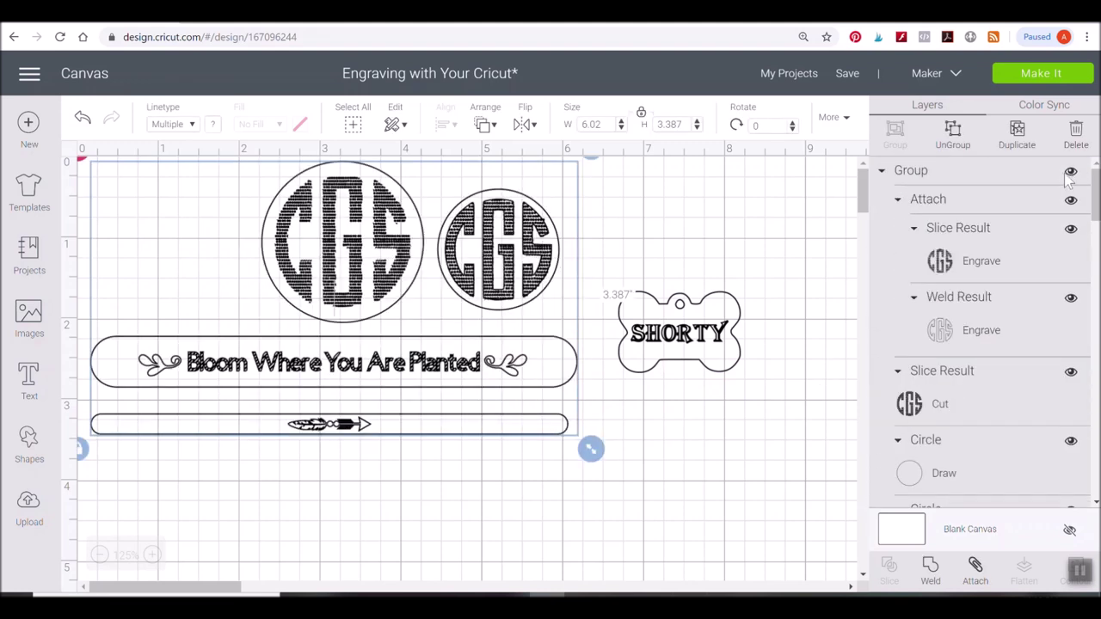
pyautogui.click(1070, 172)
# - Move the SHORTY dog tag to about 1.4 inches across and 1.1 inches down the canvas and detach its text from the template
pyautogui.moveTo(777, 291); pyautogui.dragTo(314, 295)
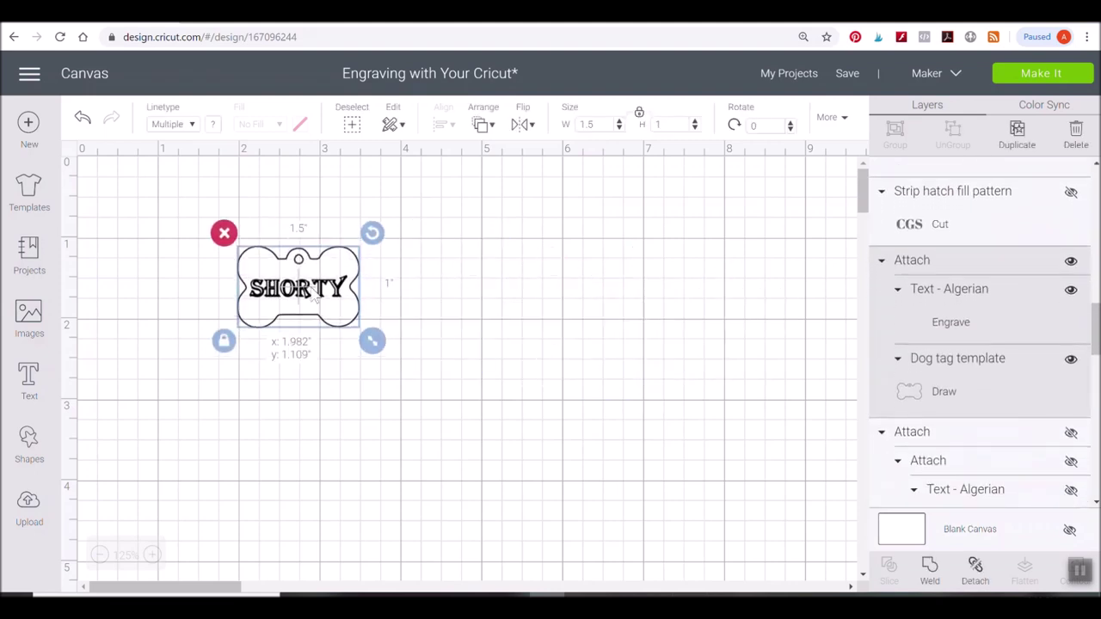
pyautogui.click(152, 555)
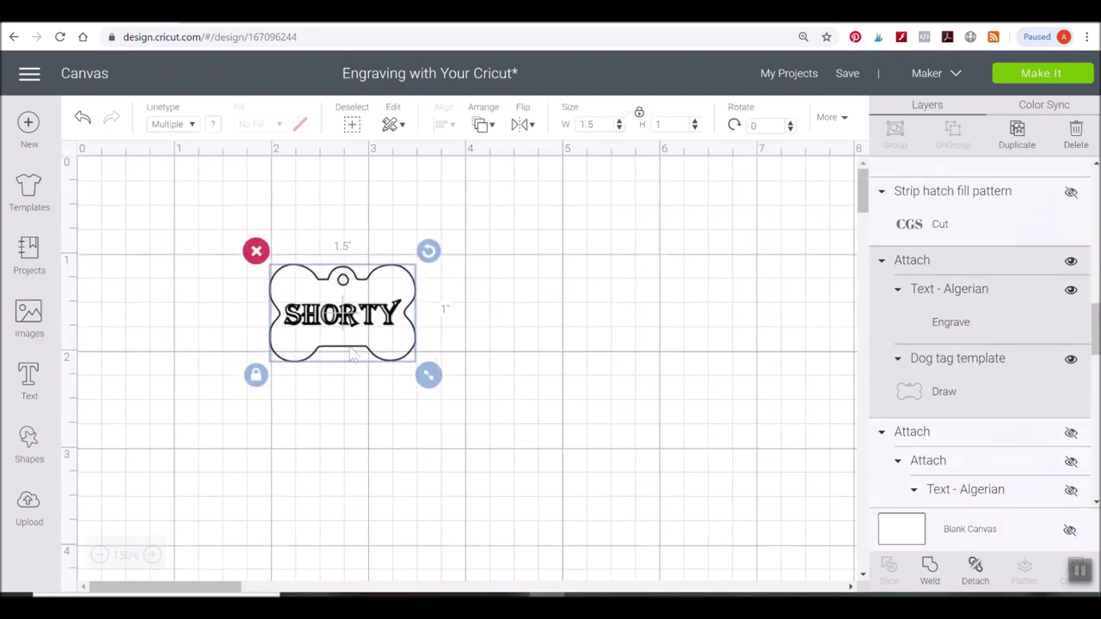
pyautogui.moveTo(359, 327); pyautogui.dragTo(305, 326)
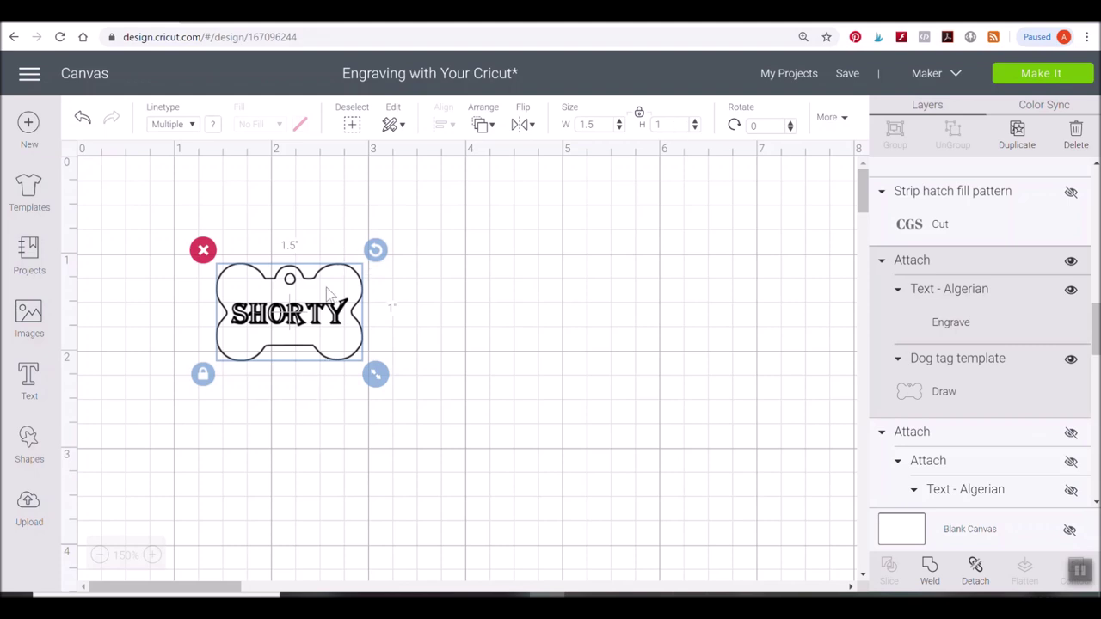
pyautogui.click(974, 572)
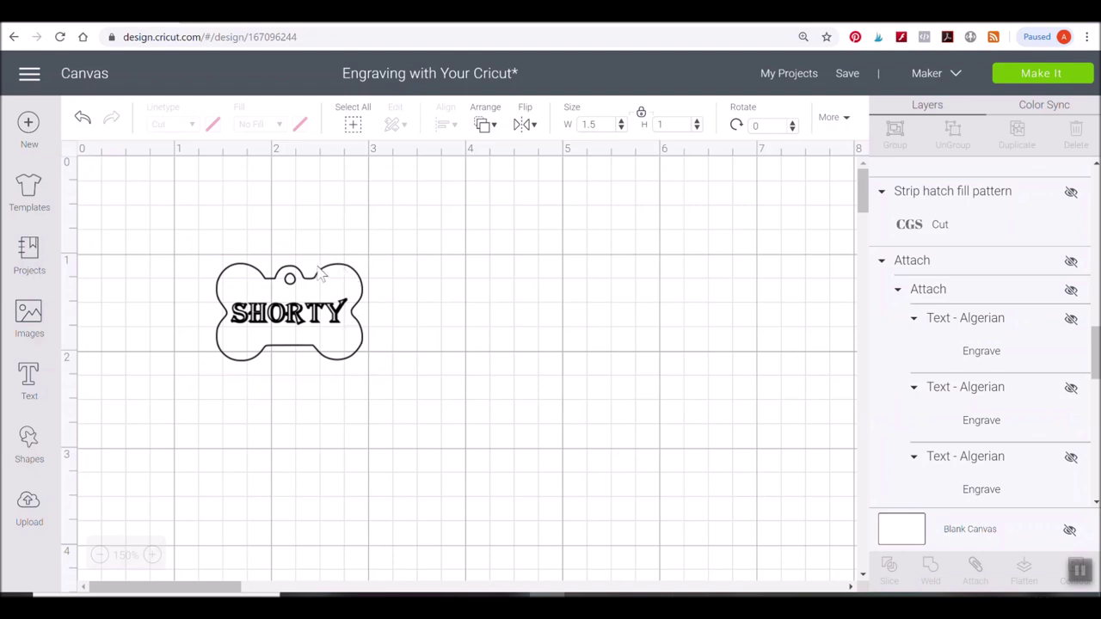
# - Review the linetype options of the bone-shaped dog tag template
pyautogui.click(323, 276)
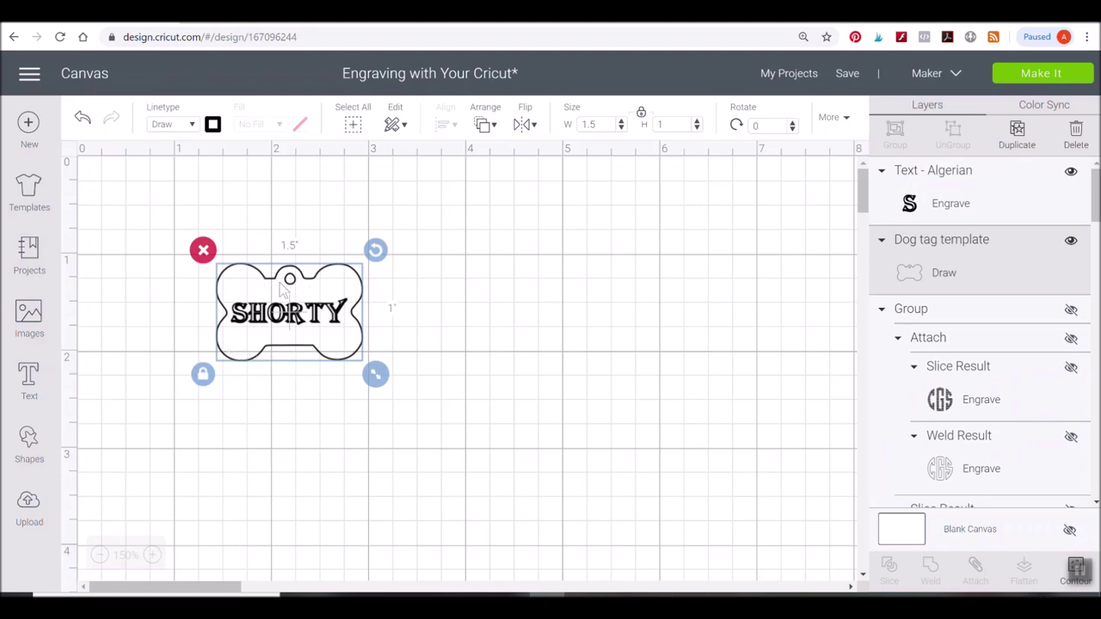
pyautogui.click(179, 126)
pyautogui.click(179, 127)
# - Choose Algerian as the font for the SHORTY text
pyautogui.click(291, 320)
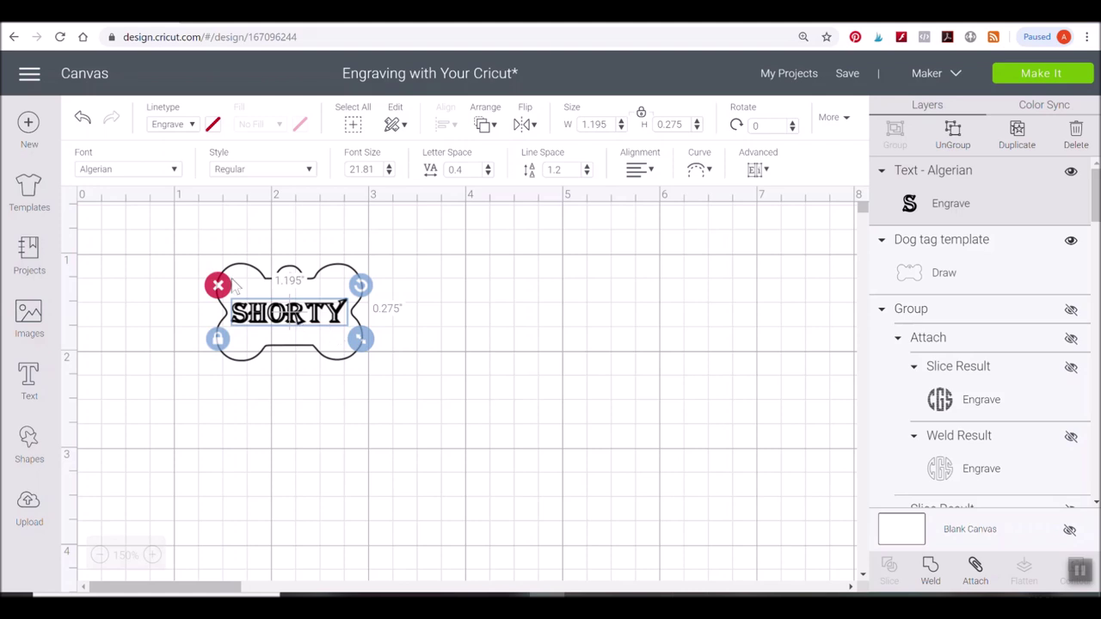
pyautogui.click(114, 172)
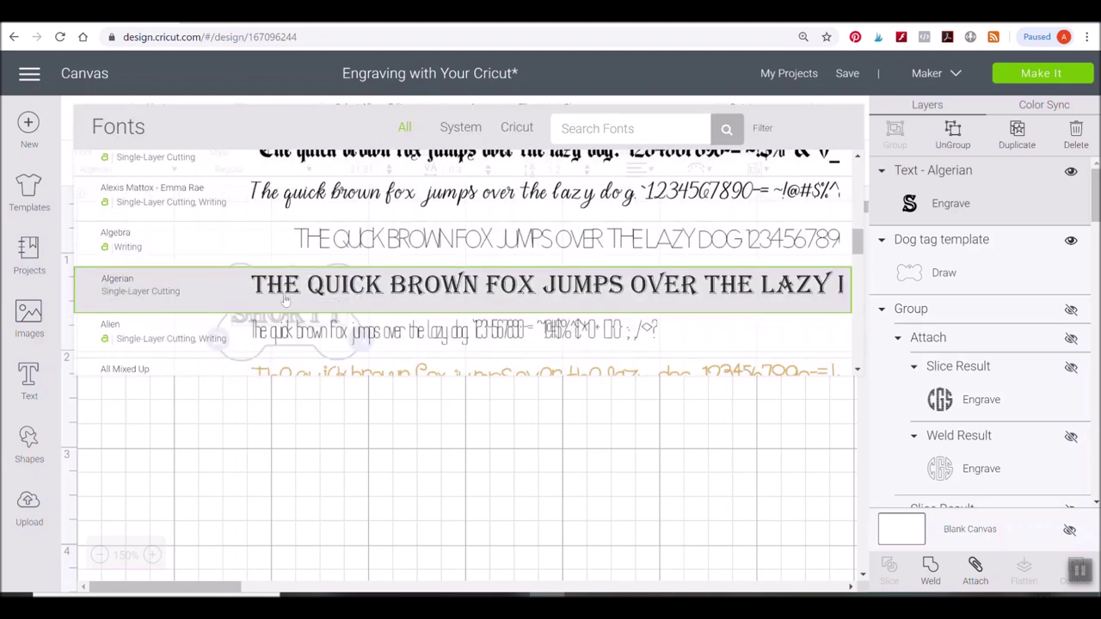
pyautogui.click(482, 284)
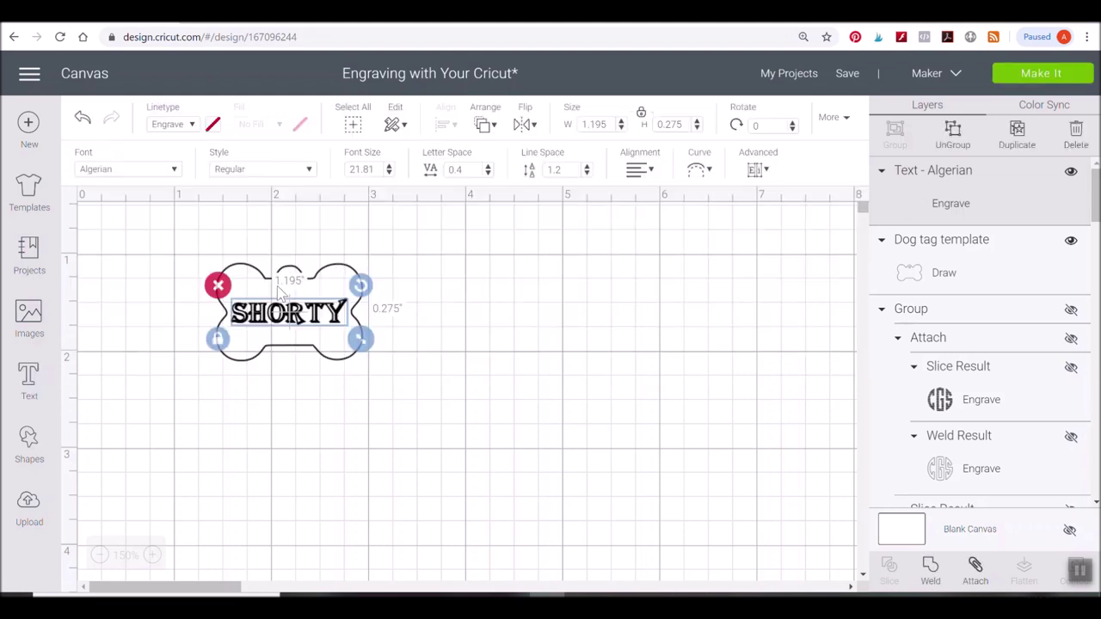
pyautogui.click(482, 282)
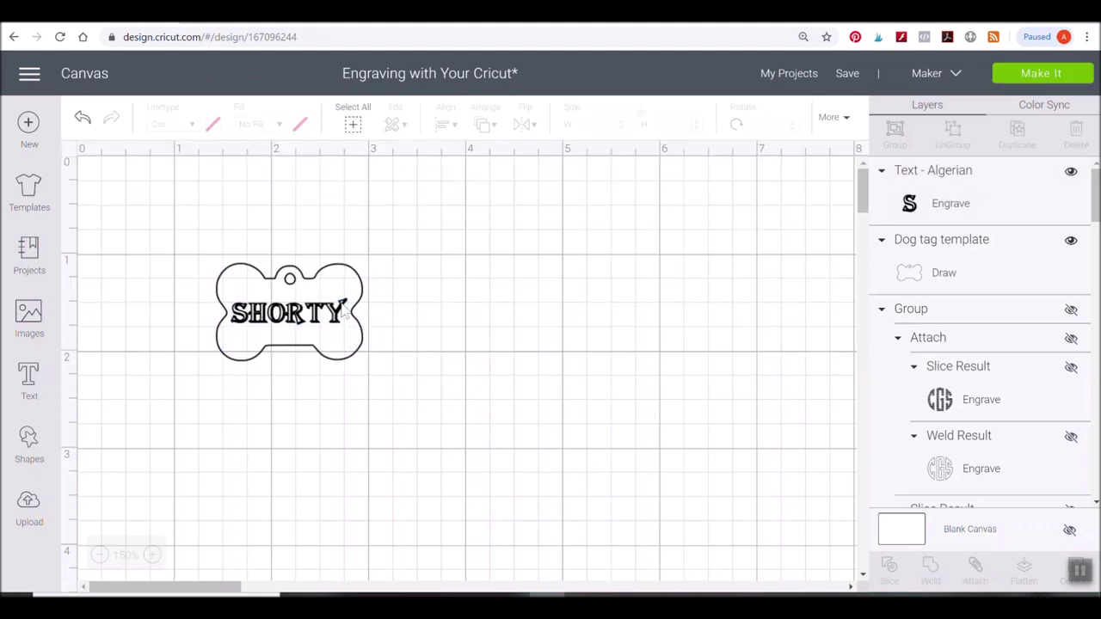
# - Set the linetype of the SHORTY text to Engrave
pyautogui.click(257, 328)
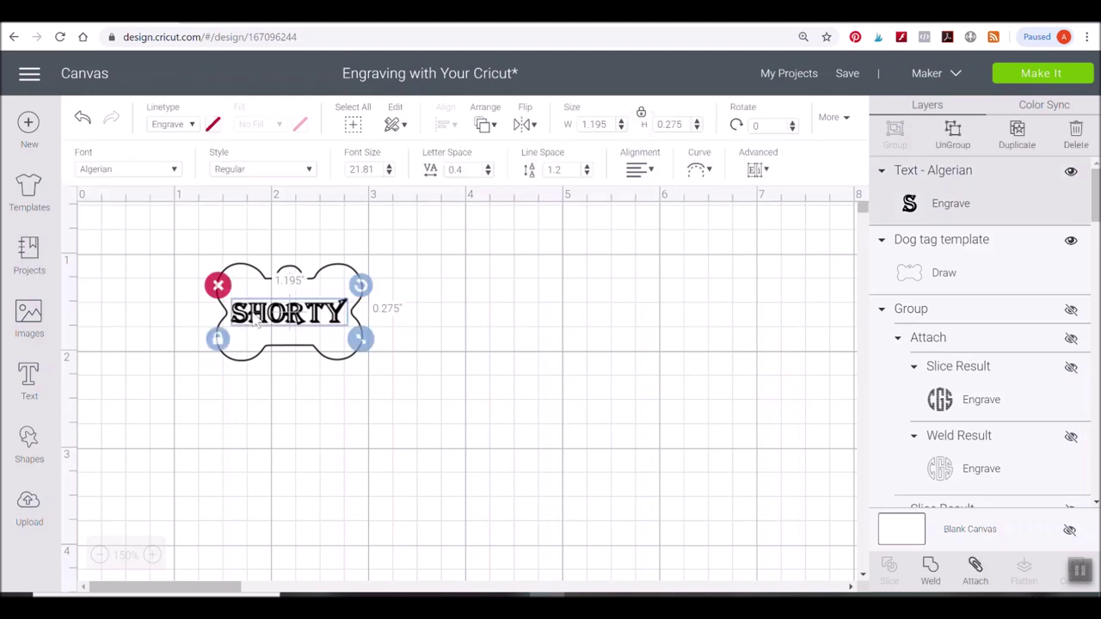
pyautogui.moveTo(465, 283); pyautogui.dragTo(394, 308)
pyautogui.click(297, 318)
pyautogui.click(192, 126)
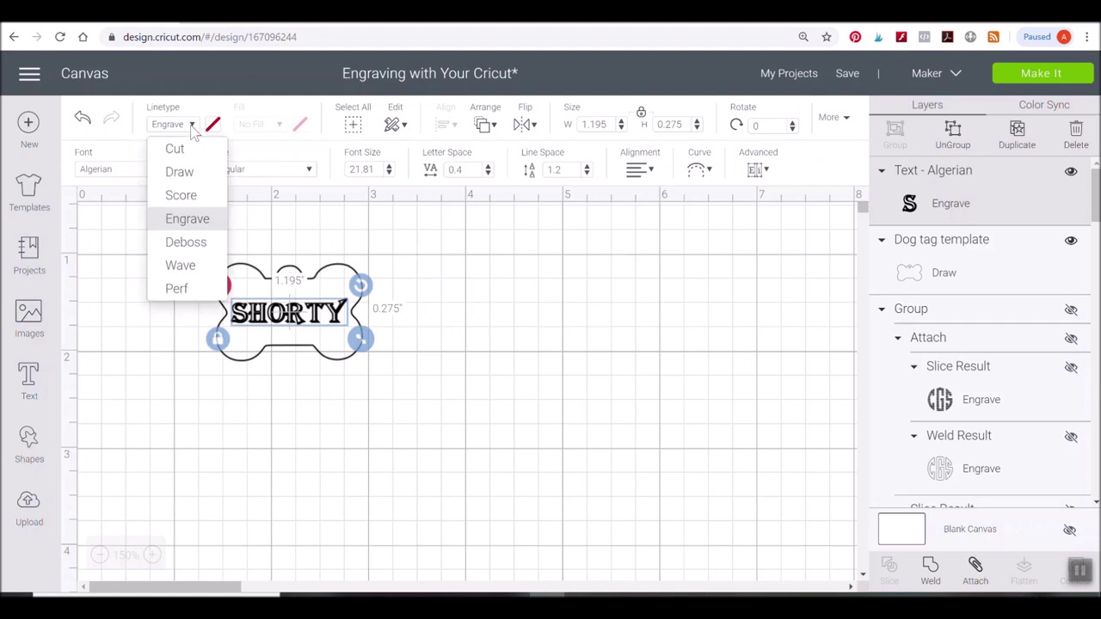
pyautogui.click(189, 222)
# - Center the SHORTY text on the dog tag template and attach the two together
pyautogui.moveTo(398, 254); pyautogui.dragTo(304, 342)
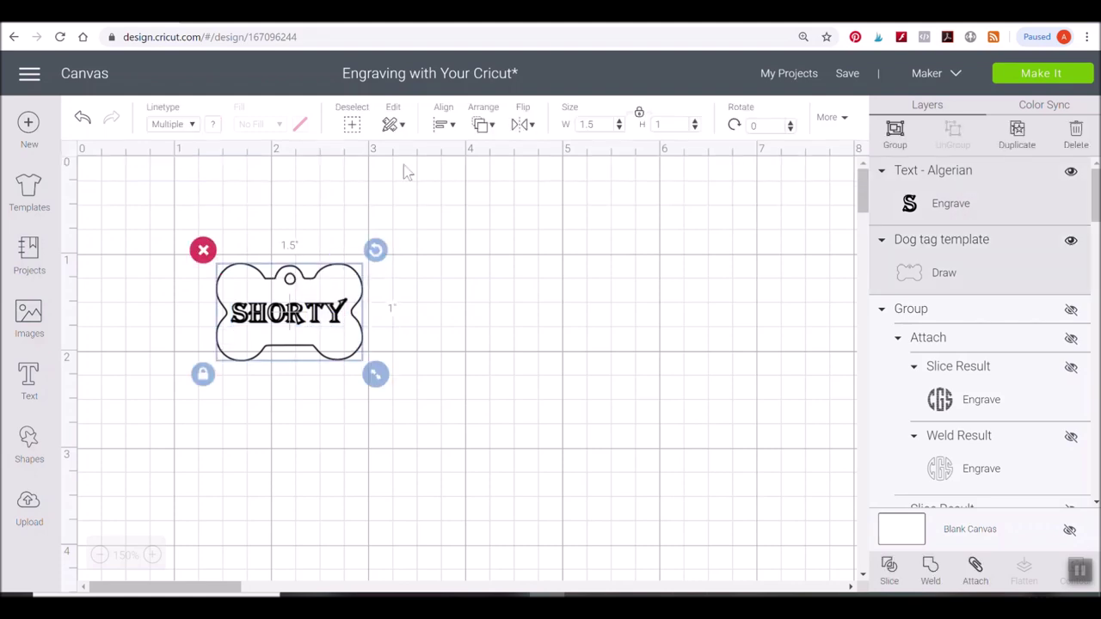
pyautogui.click(440, 124)
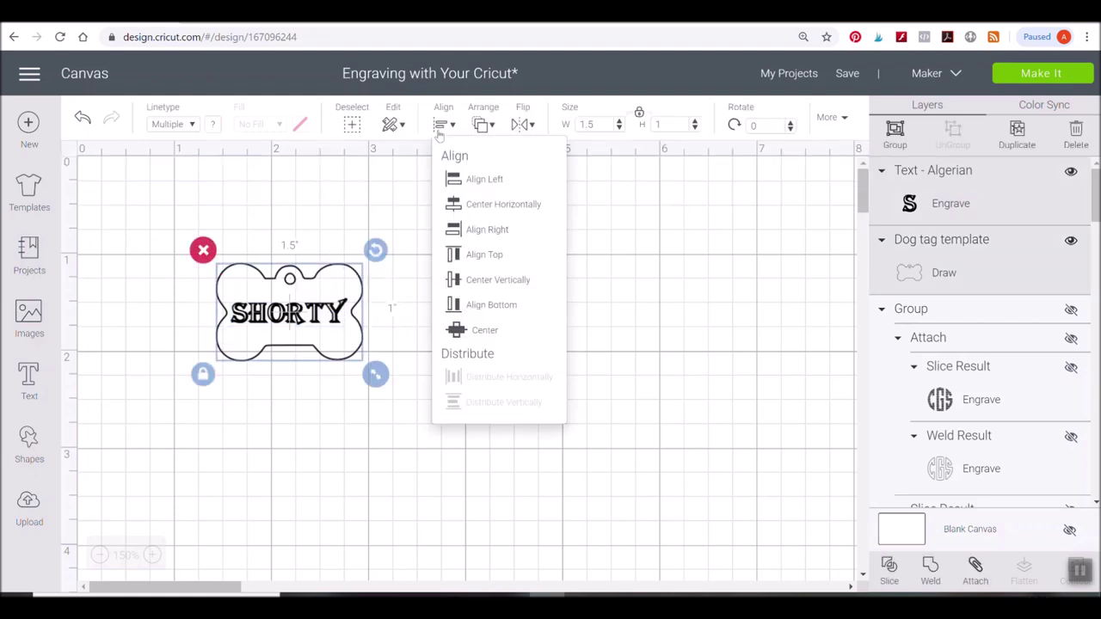
pyautogui.click(501, 332)
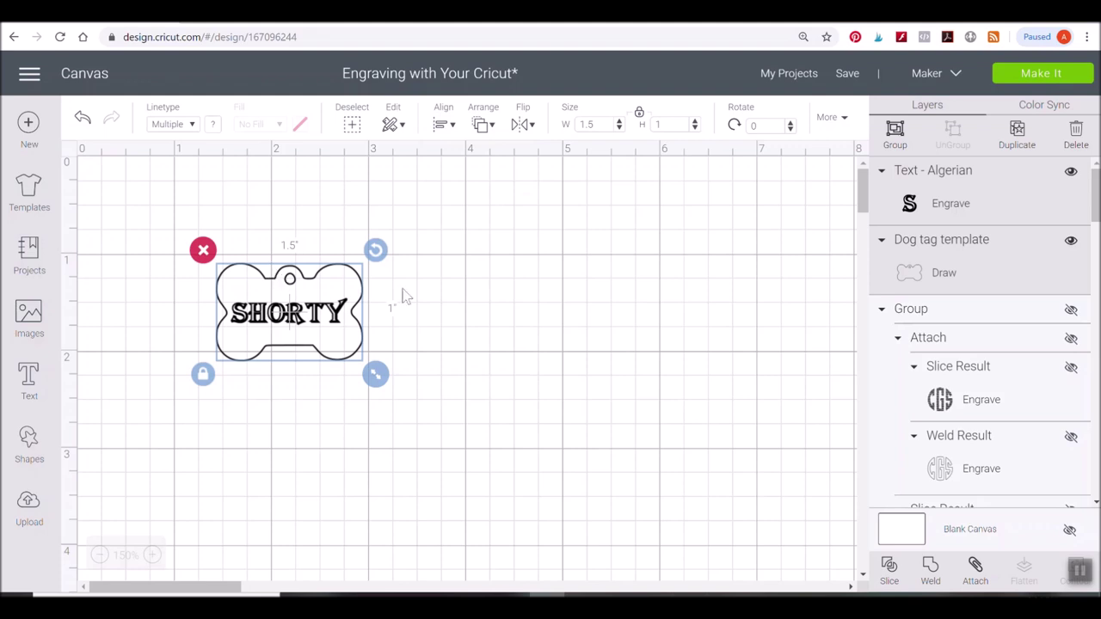
pyautogui.moveTo(444, 273); pyautogui.dragTo(270, 387)
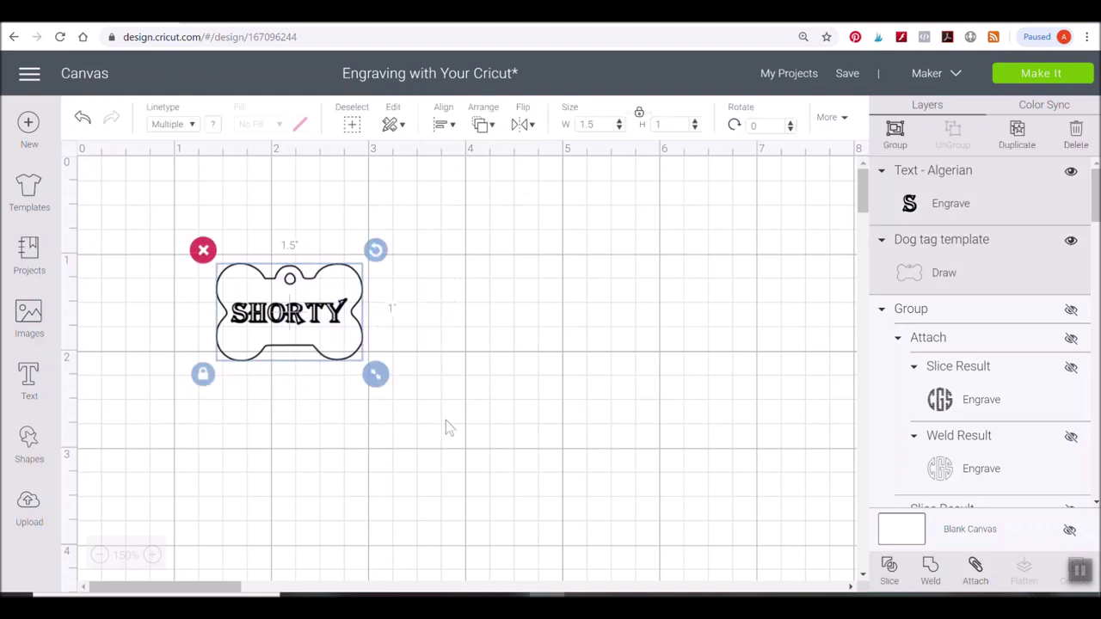
pyautogui.click(975, 567)
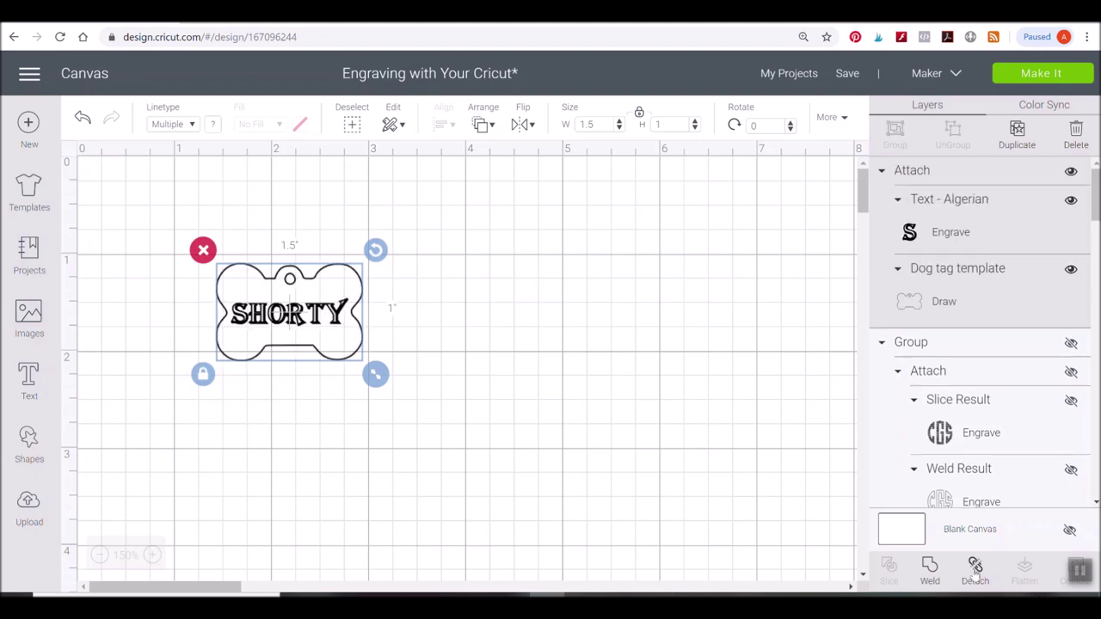
# - Place the attached dog tag with its upper-left corner about 1 inch across and 1 inch down, and open the mat preview
pyautogui.moveTo(296, 292)
pyautogui.mouseDown()
pyautogui.moveTo(283, 260)
pyautogui.moveTo(291, 290)
pyautogui.mouseUp()
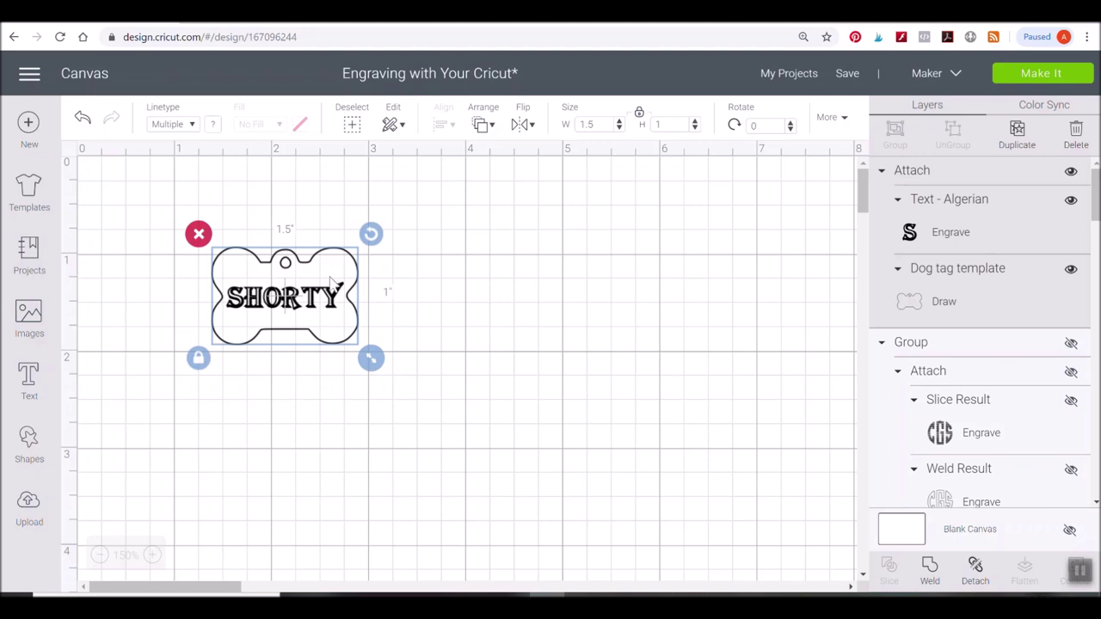
pyautogui.moveTo(332, 281); pyautogui.dragTo(294, 288)
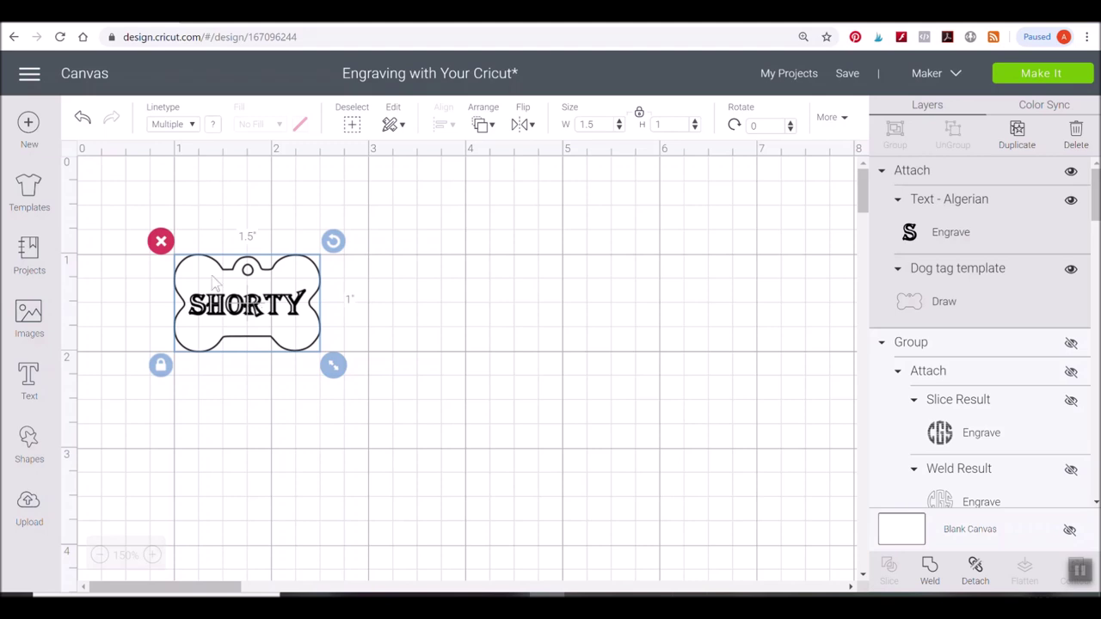
pyautogui.click(1041, 74)
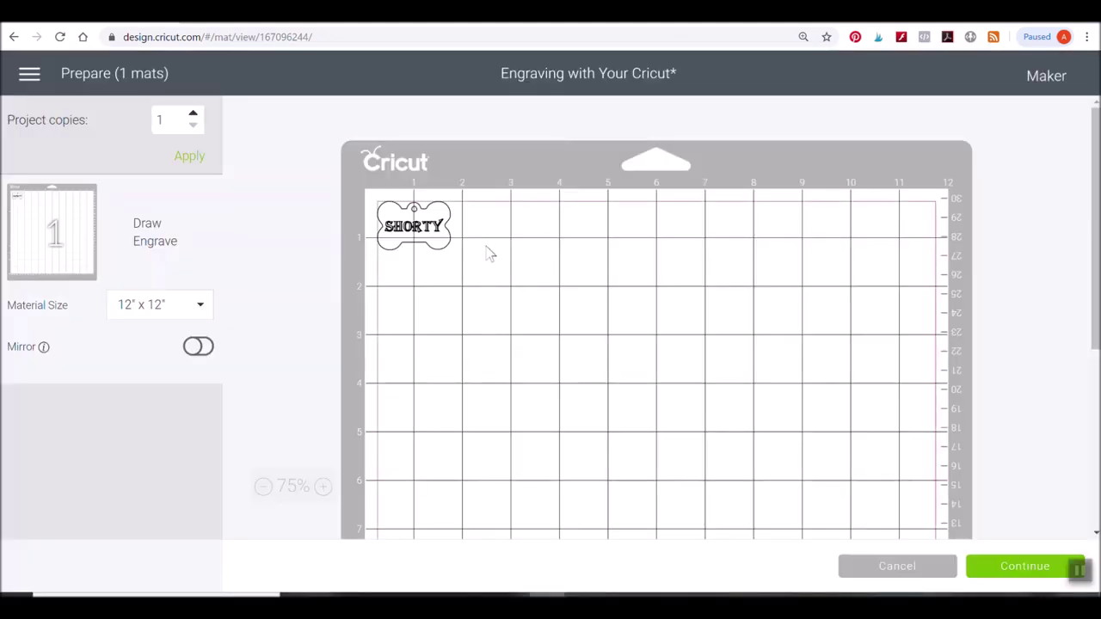
# - Move the SHORTY dog tag on the mat so its upper-left corner sits at about 1 inch across and 1 inch down
pyautogui.click(427, 225)
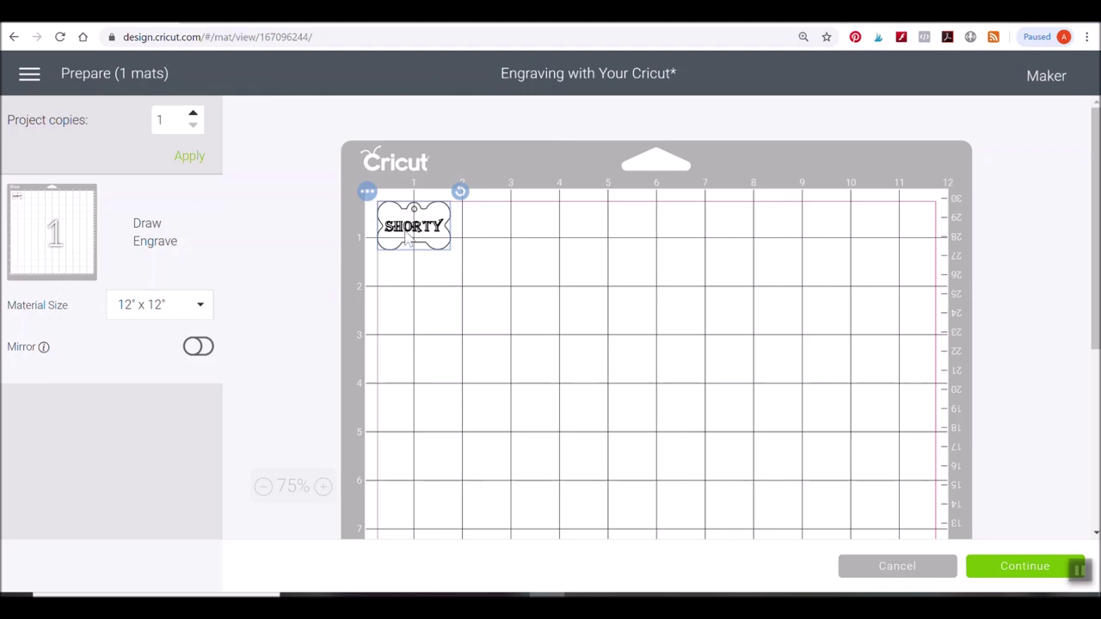
pyautogui.moveTo(410, 226); pyautogui.dragTo(444, 261)
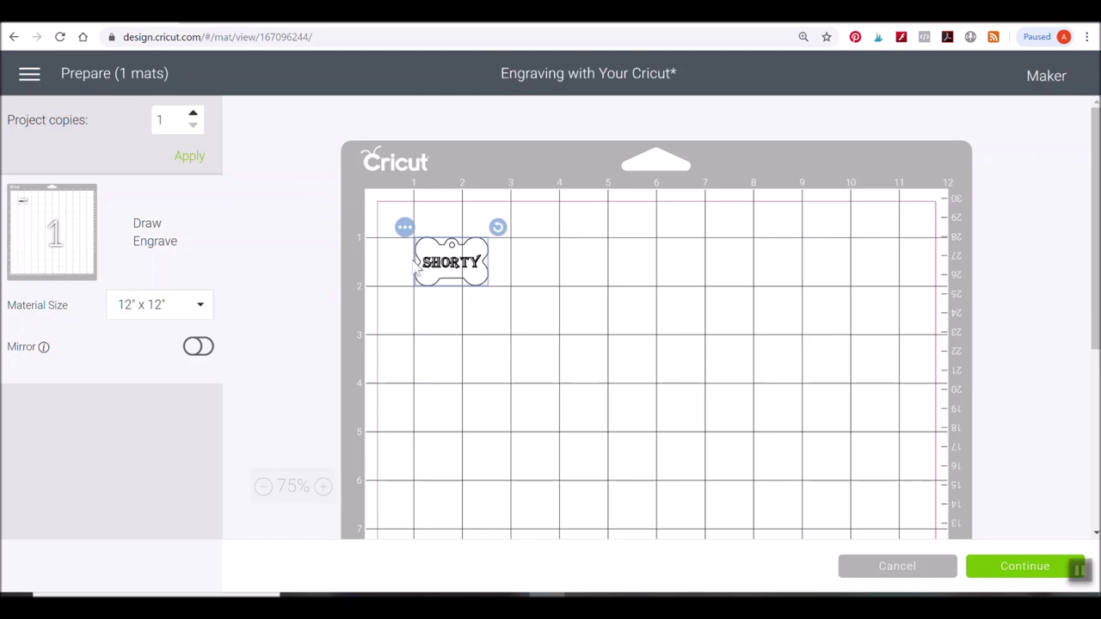
pyautogui.click(432, 310)
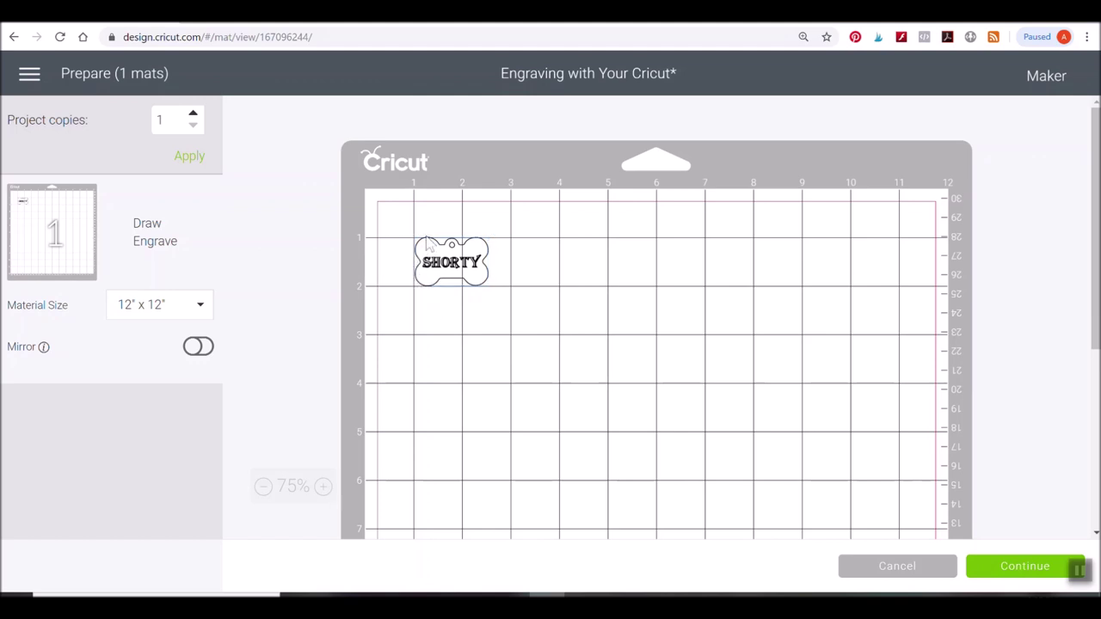
pyautogui.click(433, 244)
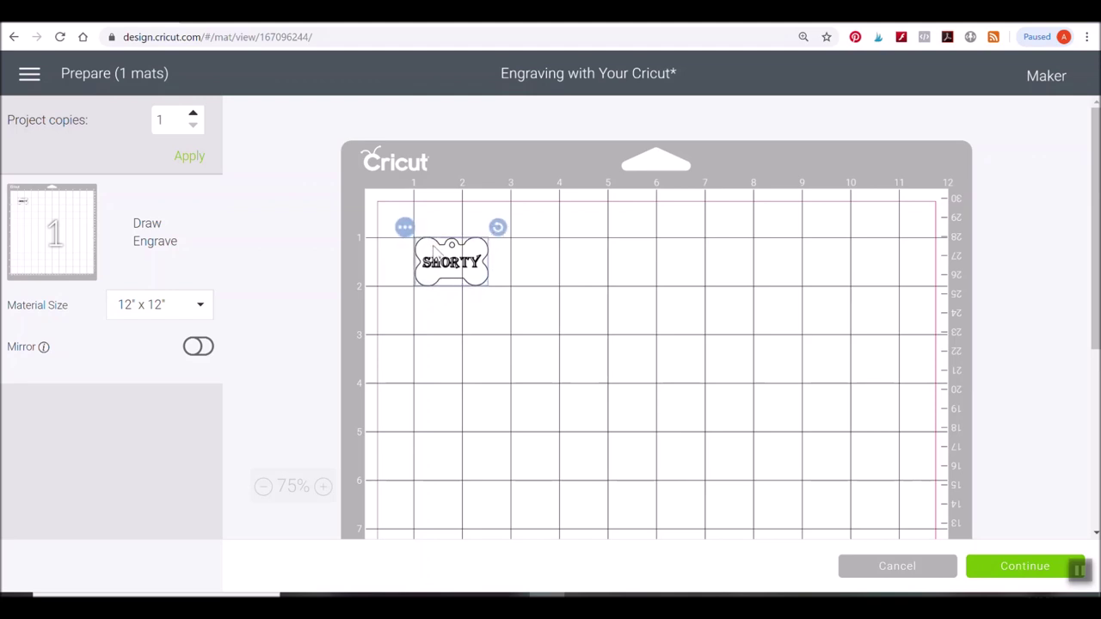
pyautogui.click(445, 307)
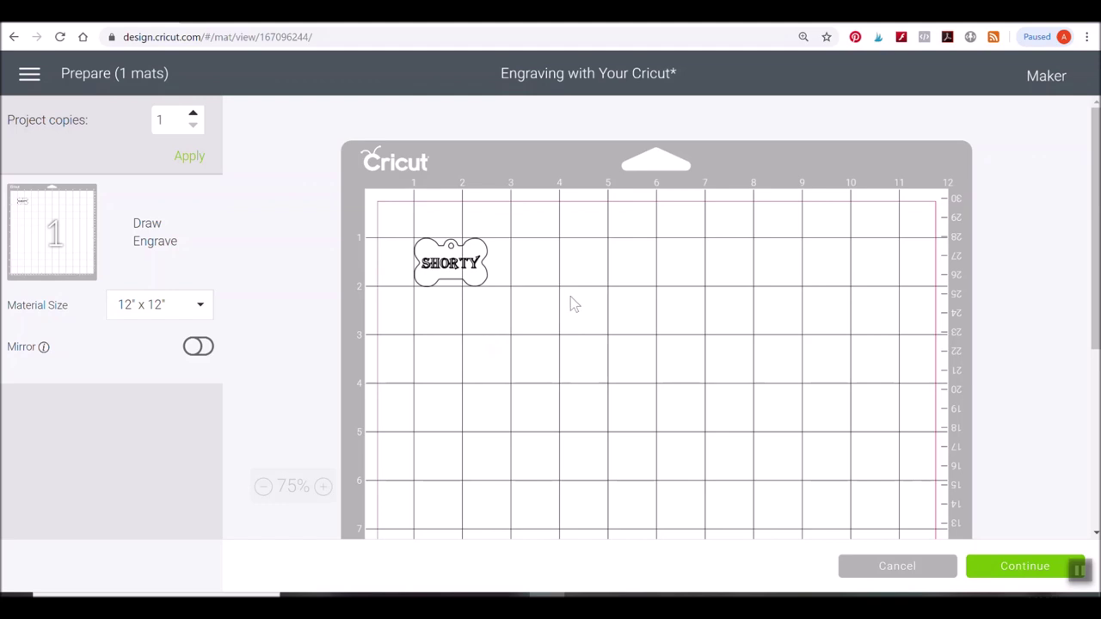
# - Continue from the mat preview to the material setup and open the full list of materials
pyautogui.click(1073, 567)
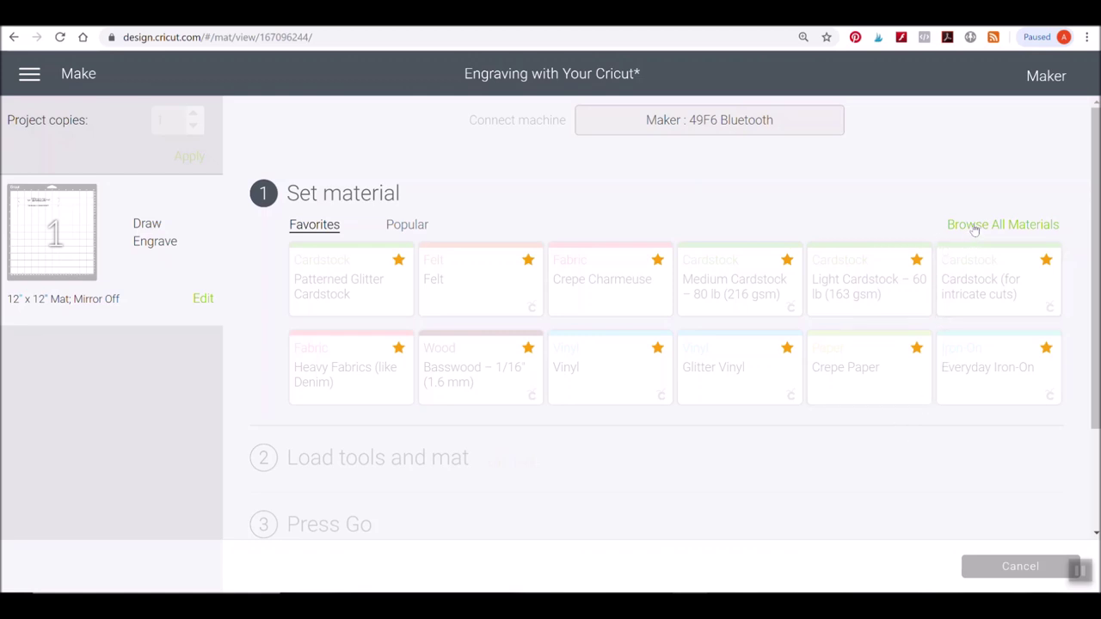
pyautogui.click(974, 228)
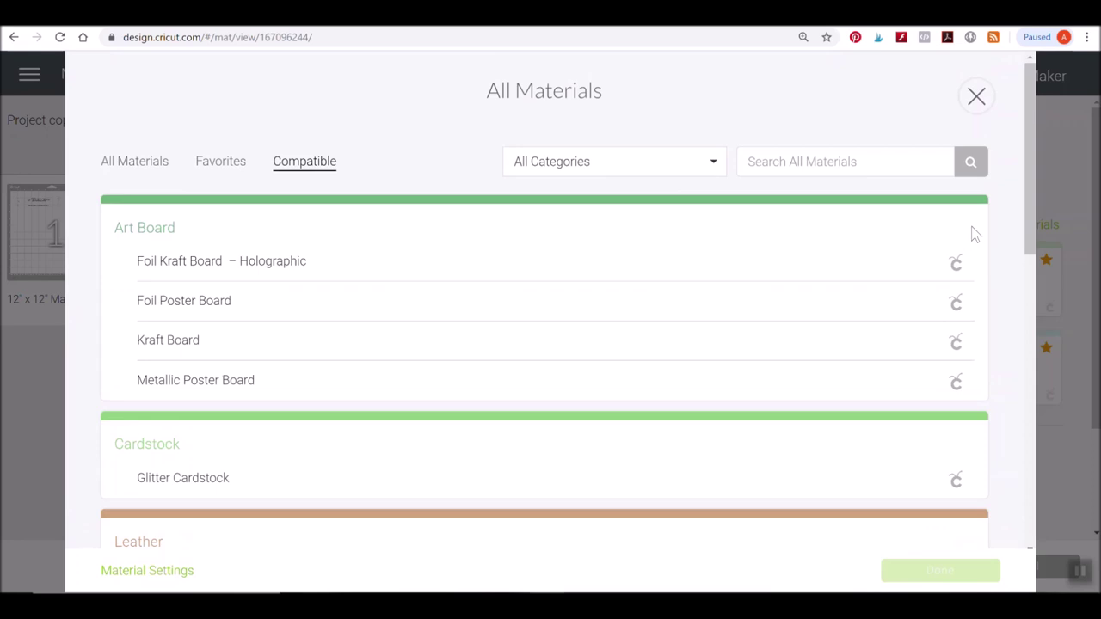